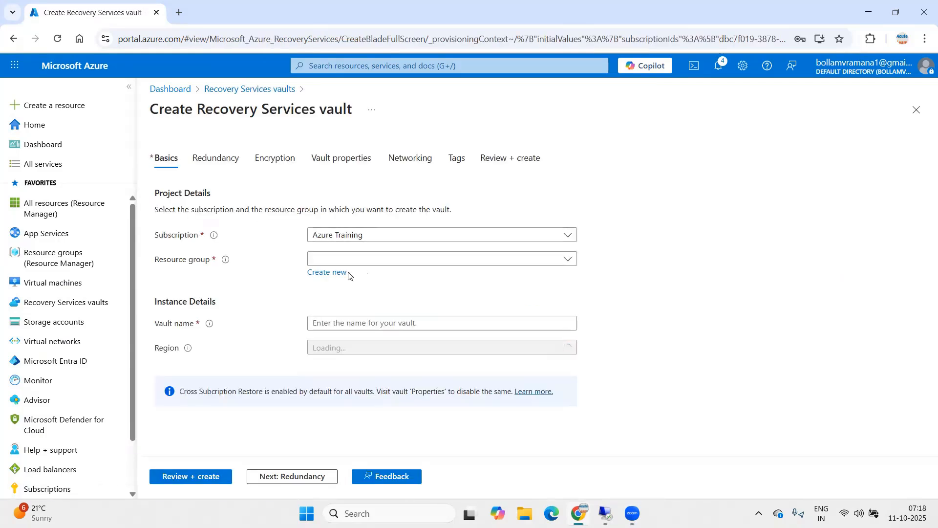
# Step: Assign the new Recovery Services vault to resource group rg-vmfilebackup and name it acutefilevault
pyautogui.click(362, 260)
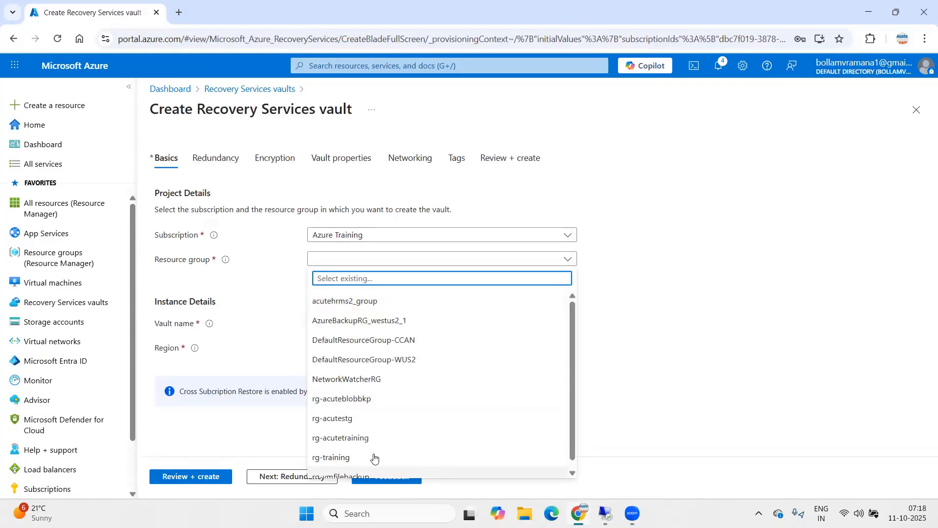
pyautogui.scroll(-2, 359, 462)
pyautogui.click(364, 467)
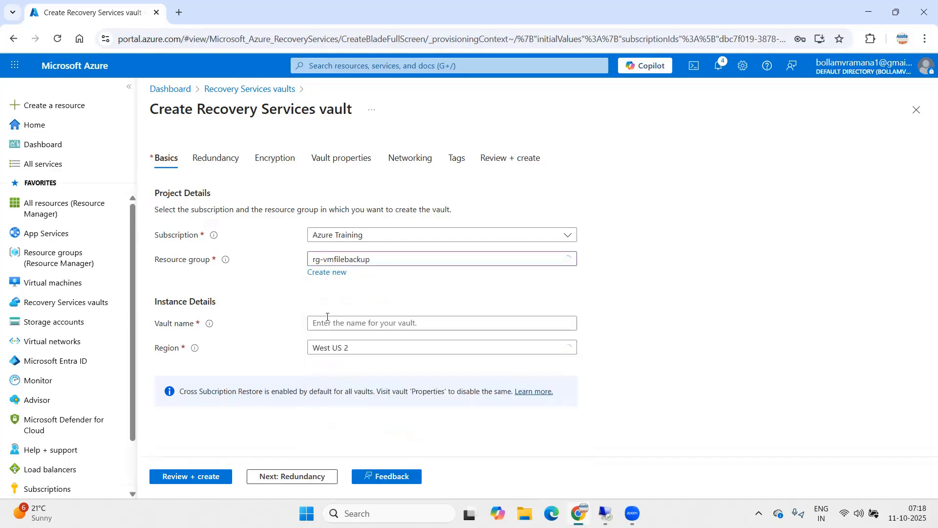
pyautogui.click(366, 325)
pyautogui.write('a')
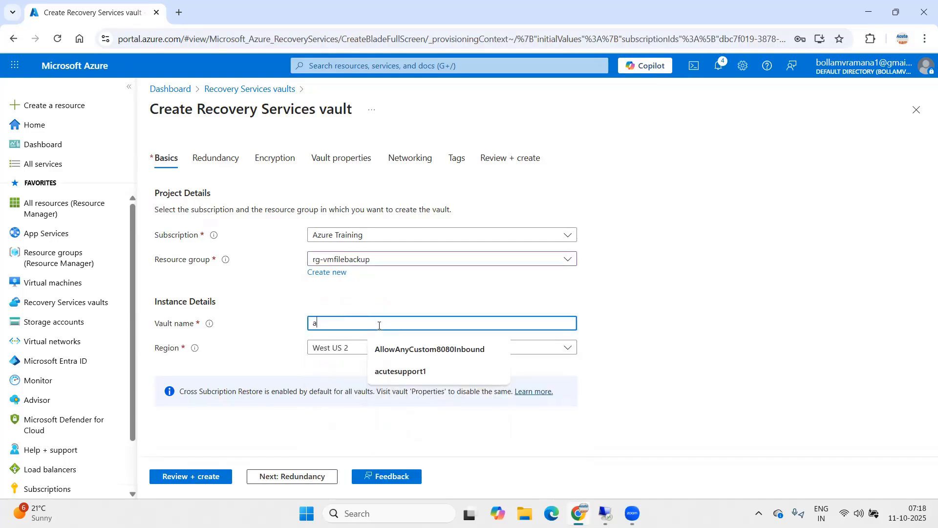
pyautogui.write('cutefile')
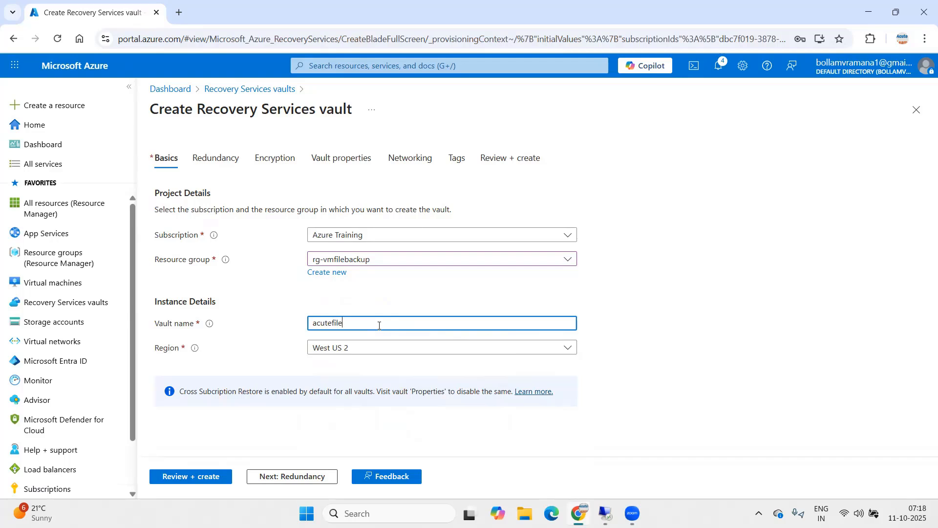
pyautogui.write('vai')
pyautogui.write('ult')
# Step: Set the vault's backup storage redundancy to Locally-redundant and create the vault
pyautogui.click(274, 481)
pyautogui.click(350, 185)
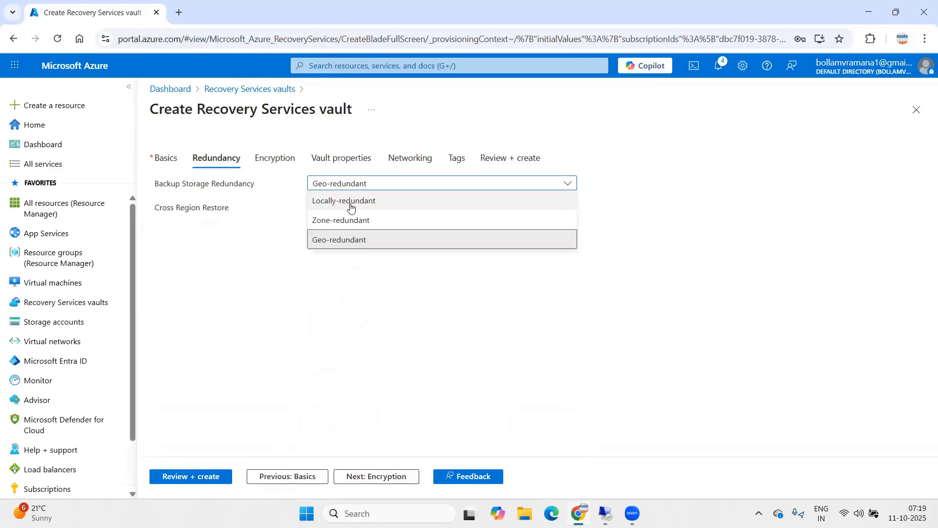
pyautogui.click(350, 201)
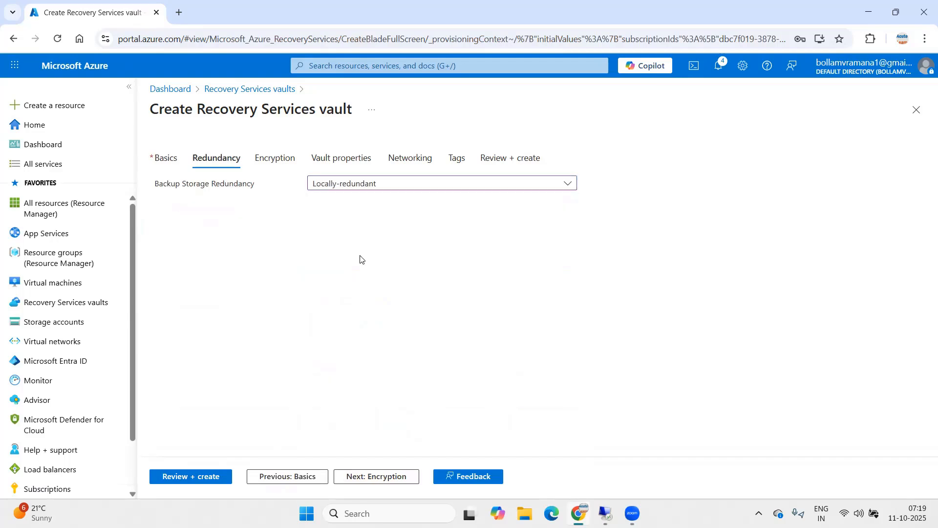
pyautogui.click(186, 477)
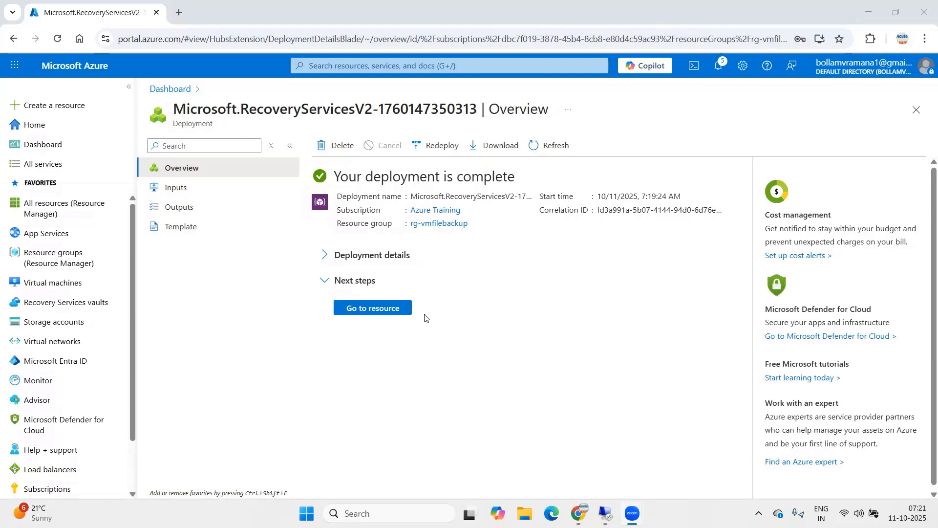
# Step: Set the new vault's backup goal to On-Premises files and folders and open its infrastructure preparation
pyautogui.click(373, 309)
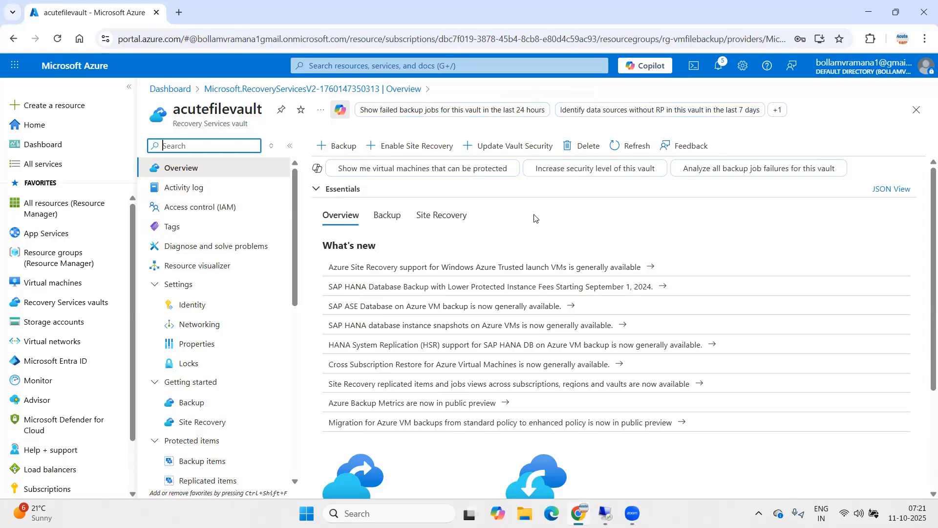
pyautogui.click(341, 146)
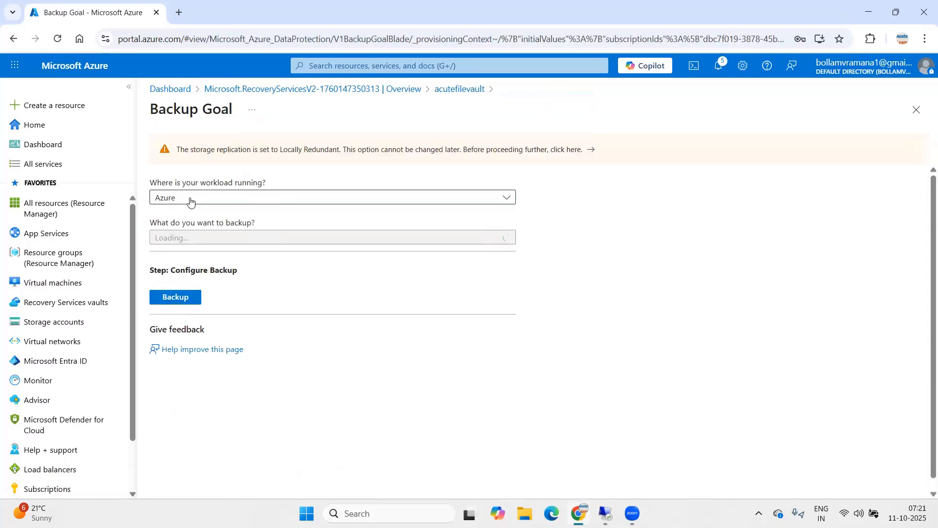
pyautogui.click(168, 198)
pyautogui.click(189, 277)
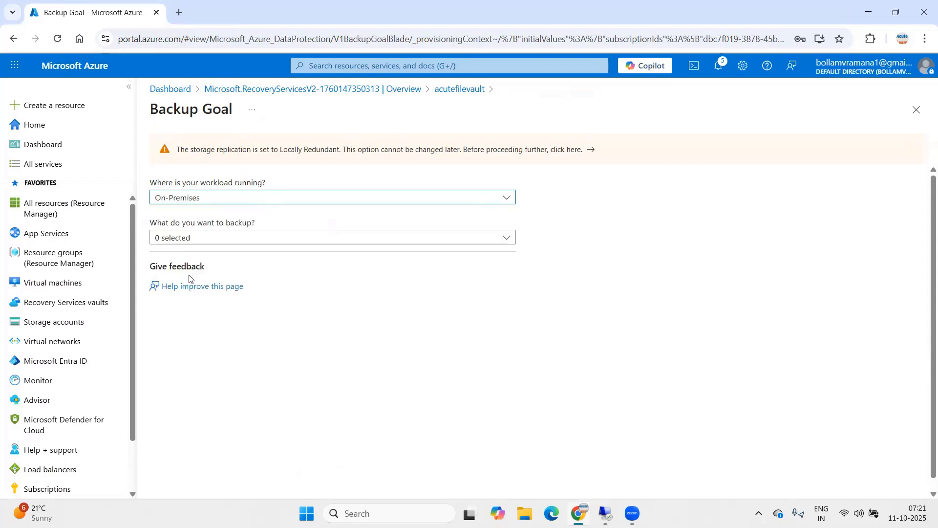
pyautogui.click(198, 241)
pyautogui.click(161, 256)
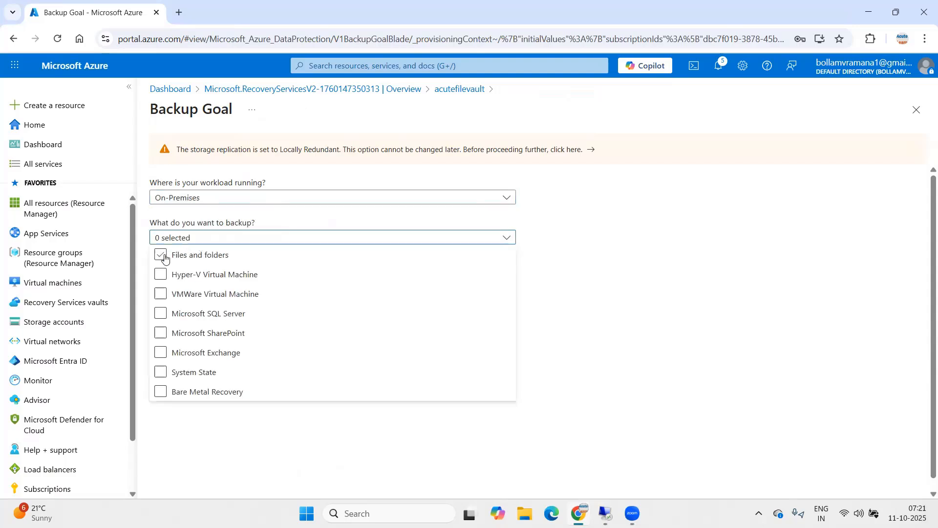
pyautogui.click(162, 255)
pyautogui.click(236, 447)
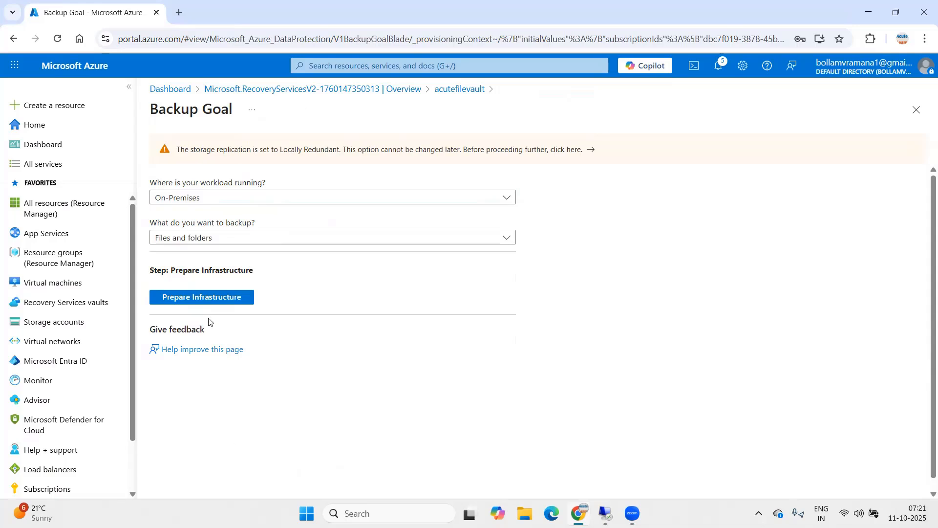
pyautogui.click(186, 298)
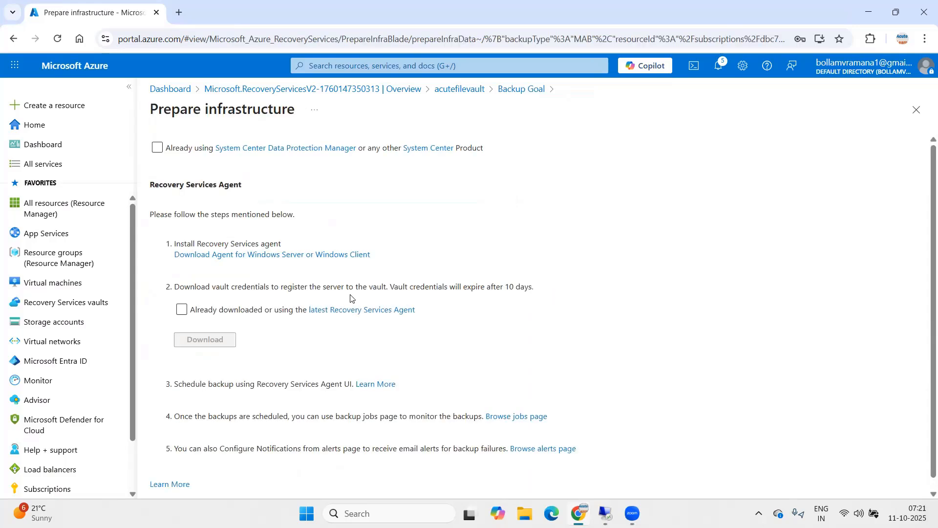
# Step: Copy the Windows Recovery Services agent download link and use it in Microsoft Edge on the remote VM to download the installer
pyautogui.rightClick(303, 260)
pyautogui.click(342, 351)
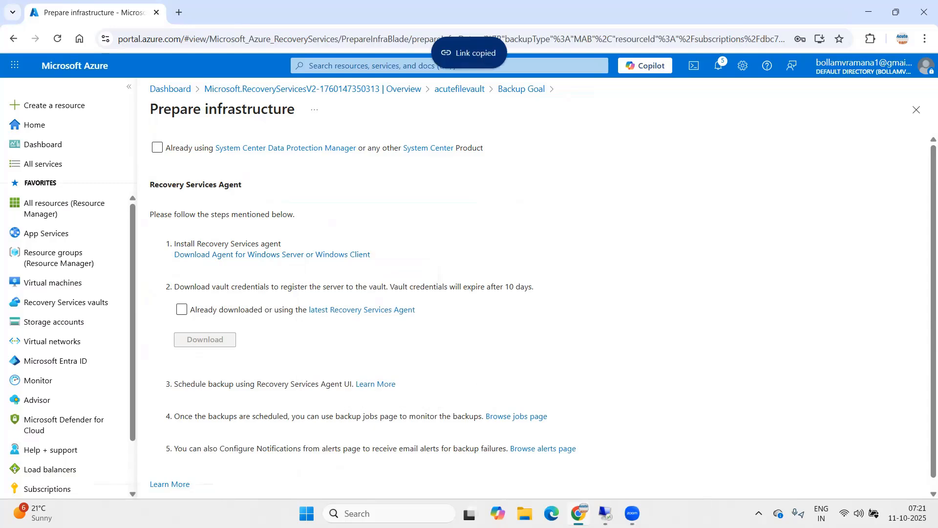
pyautogui.click(606, 513)
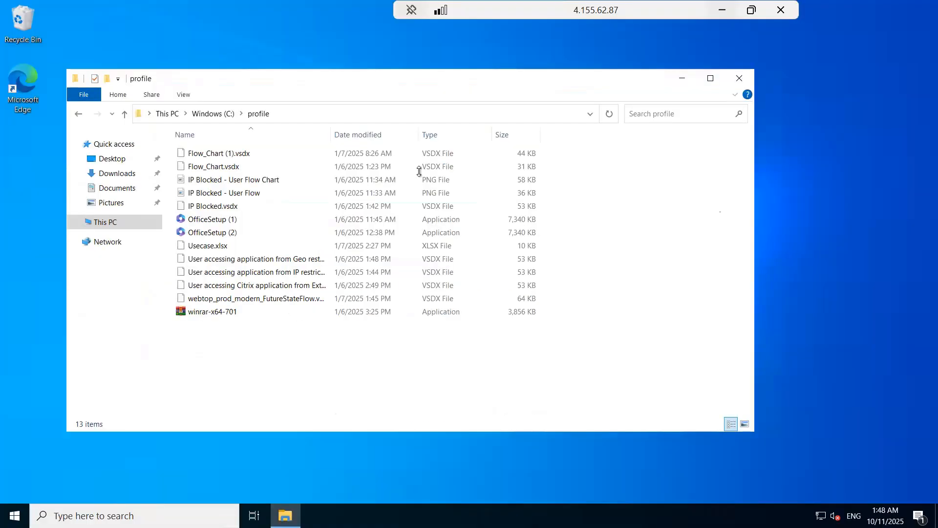
pyautogui.click(741, 79)
pyautogui.click(14, 516)
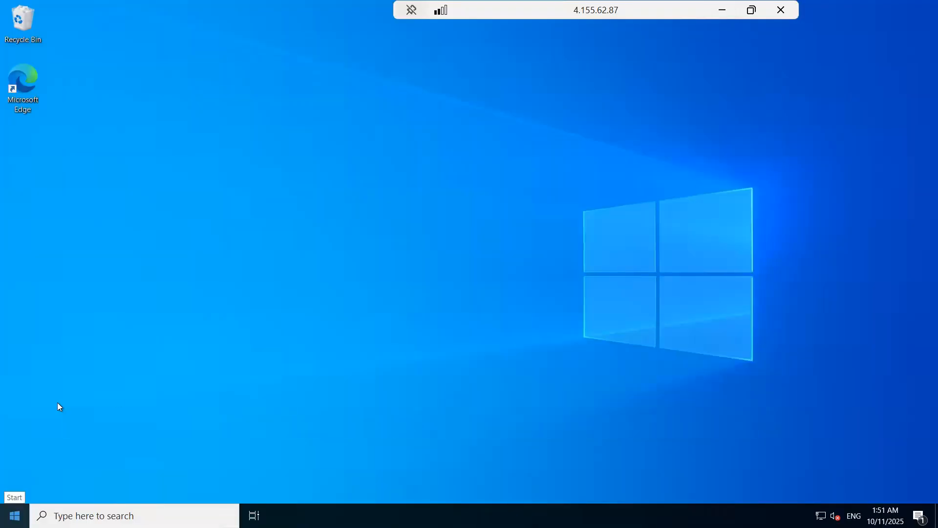
pyautogui.doubleClick(38, 84)
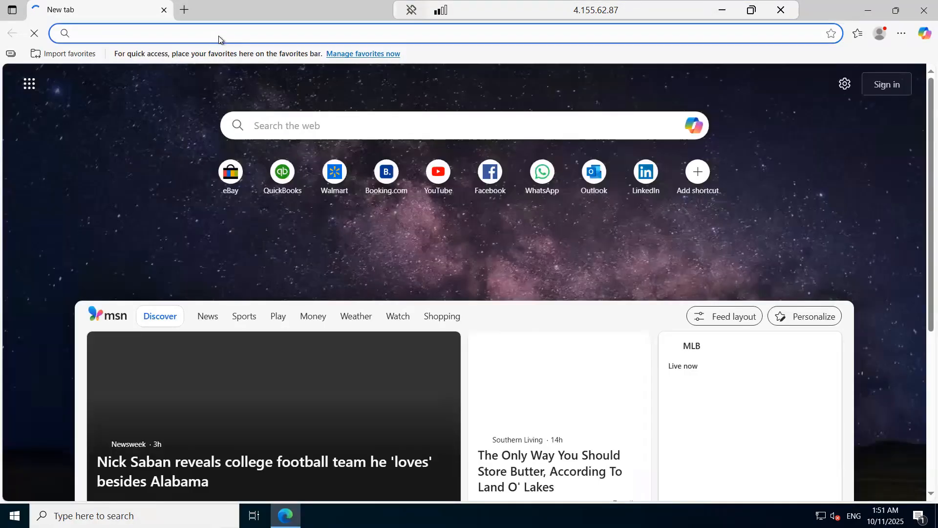
pyautogui.rightClick(220, 35)
pyautogui.click(335, 174)
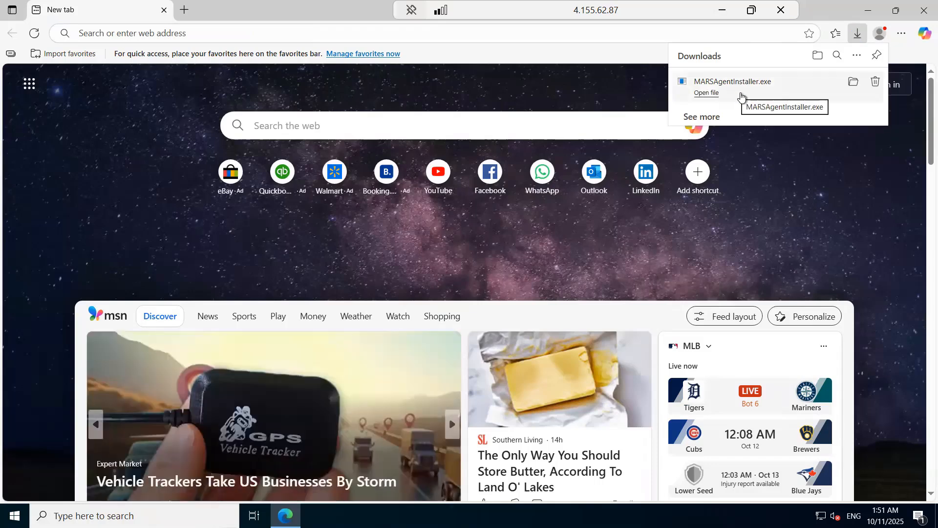
# Step: Install the agent from MARSAgentInstaller.exe with default folders and proxy settings, declining Microsoft Update, and proceed to server registration
pyautogui.click(741, 97)
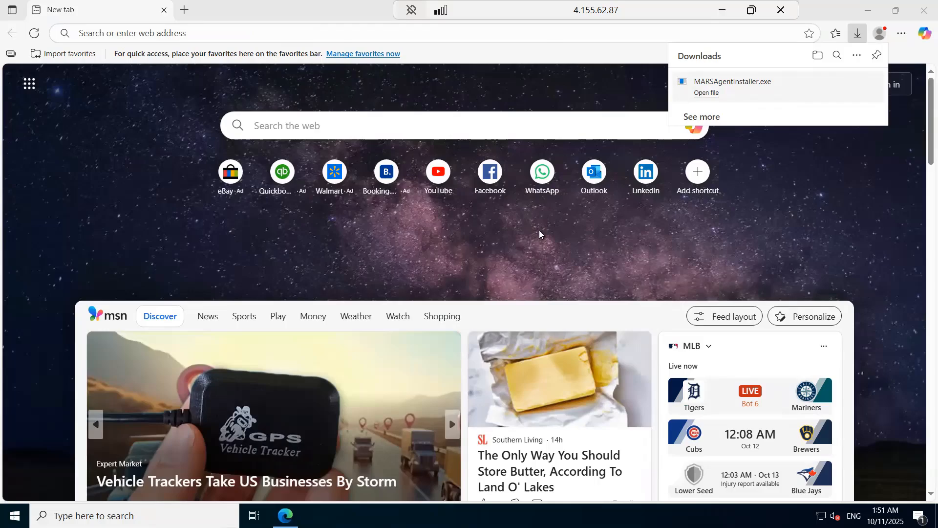
pyautogui.click(922, 10)
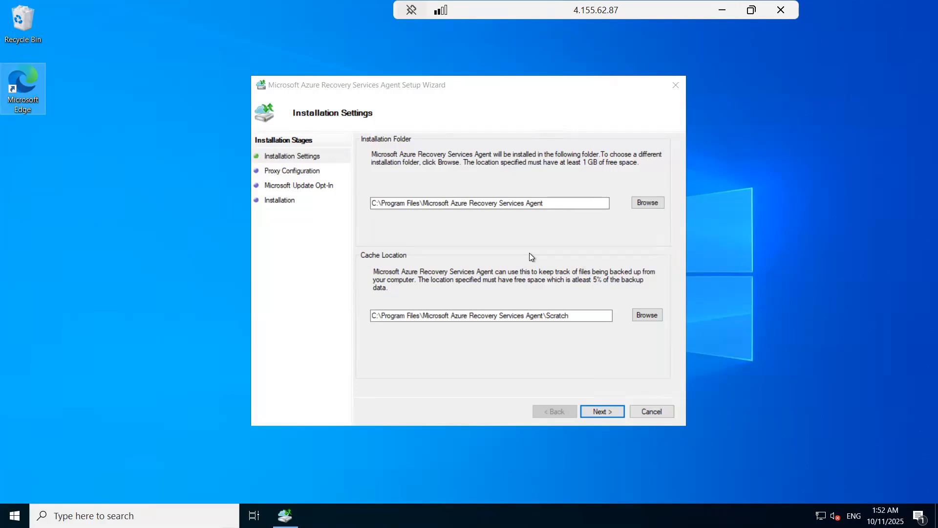
pyautogui.click(612, 412)
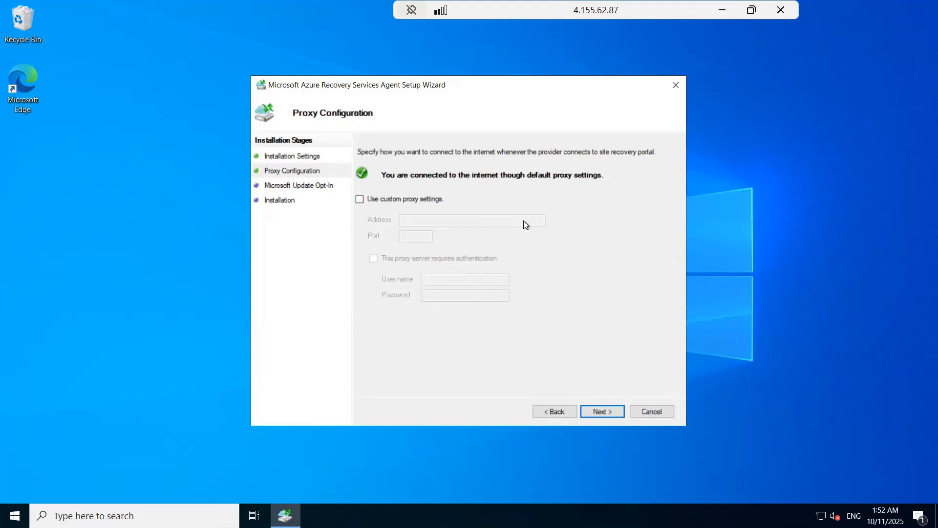
pyautogui.click(599, 411)
pyautogui.click(465, 251)
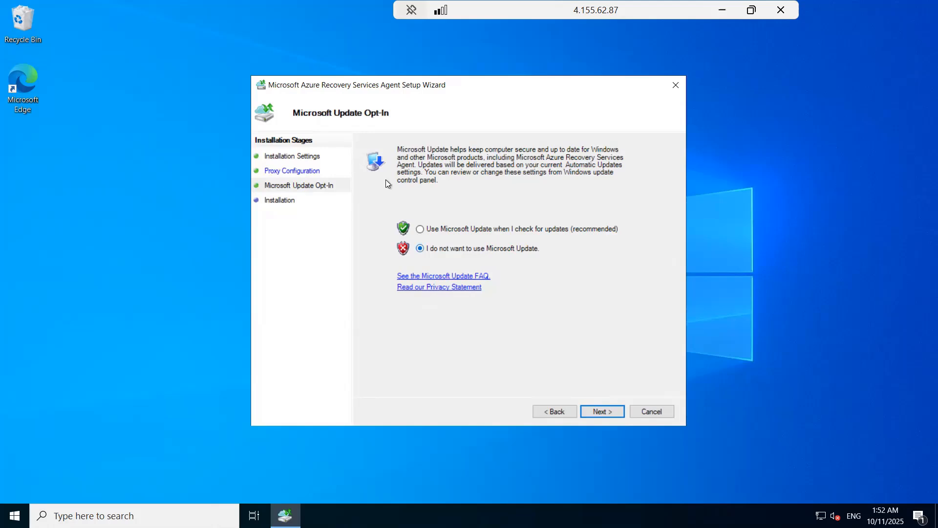
pyautogui.click(606, 413)
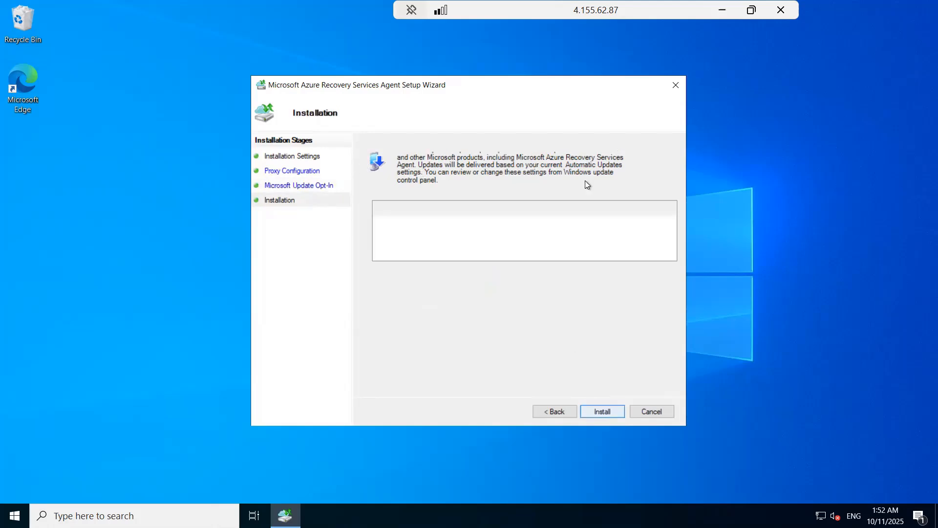
pyautogui.click(601, 407)
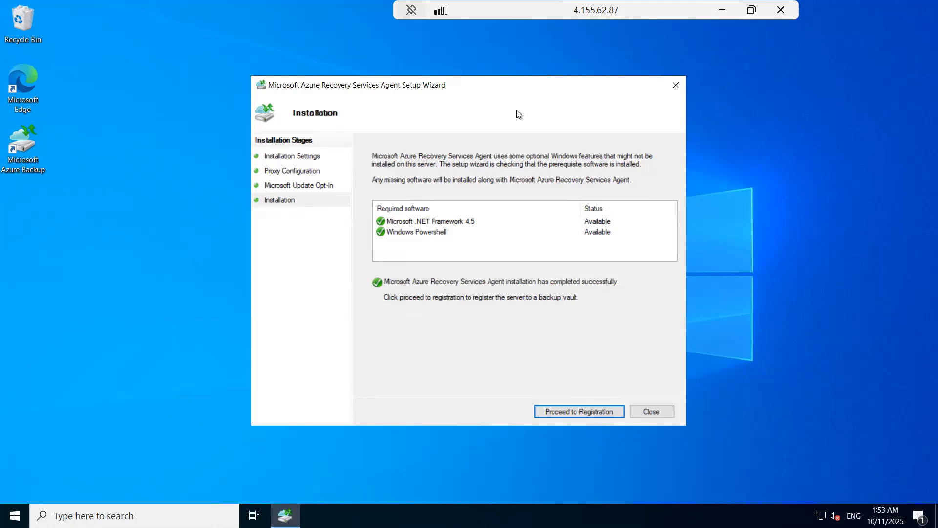
pyautogui.click(561, 415)
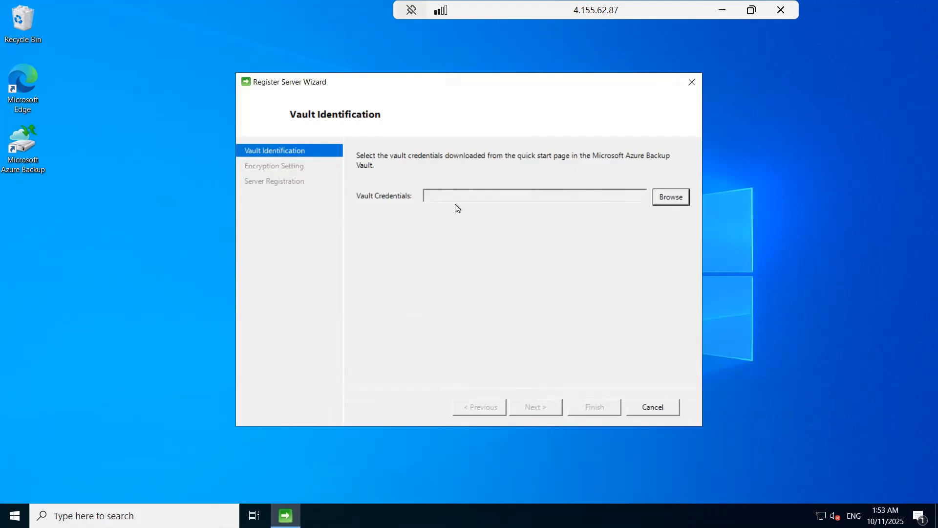
# Step: Switch back to the Azure portal, mark the agent as already downloaded, and save the vault credentials file to Downloads
pyautogui.click(723, 10)
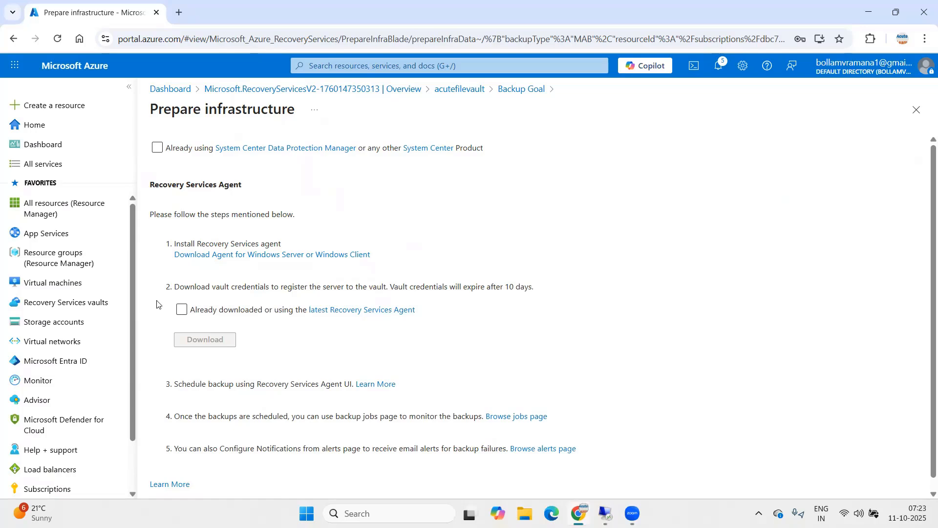
pyautogui.click(181, 309)
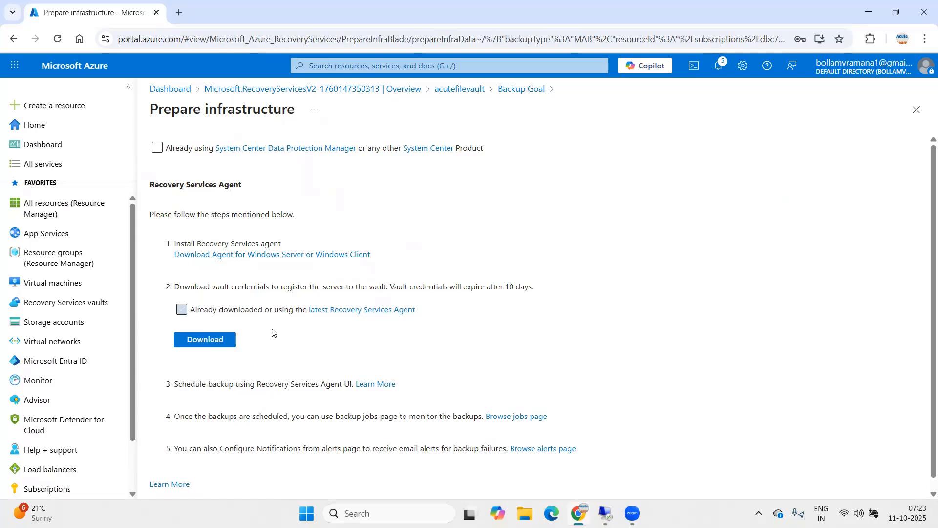
pyautogui.click(194, 343)
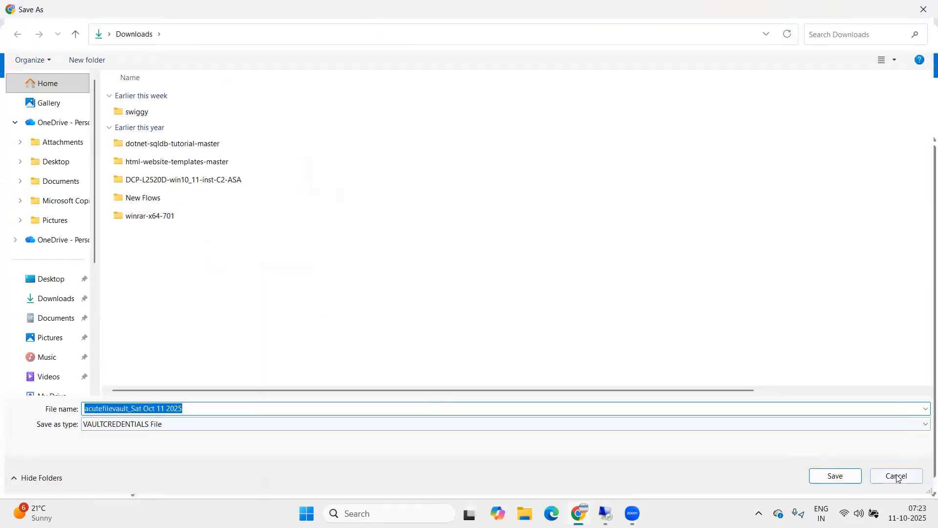
pyautogui.click(834, 476)
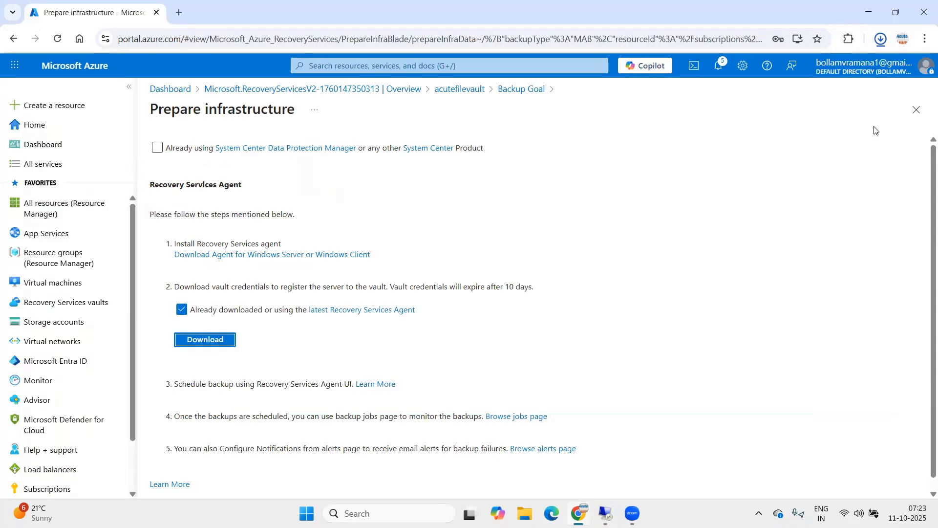
# Step: Copy the acutefilevault_Sat Oct 11 2025 vault credentials file to the remote VM's desktop and load it in the Register Server Wizard
pyautogui.press('super+e')
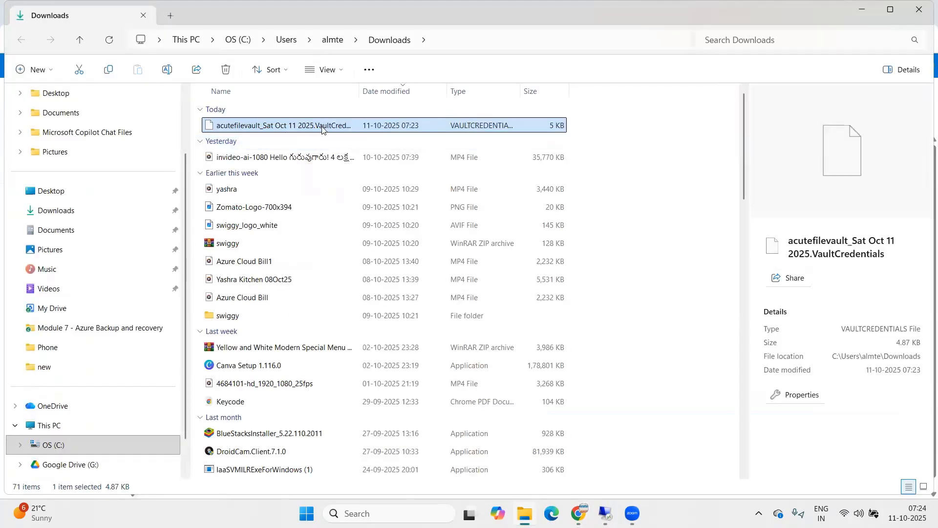
pyautogui.rightClick(325, 128)
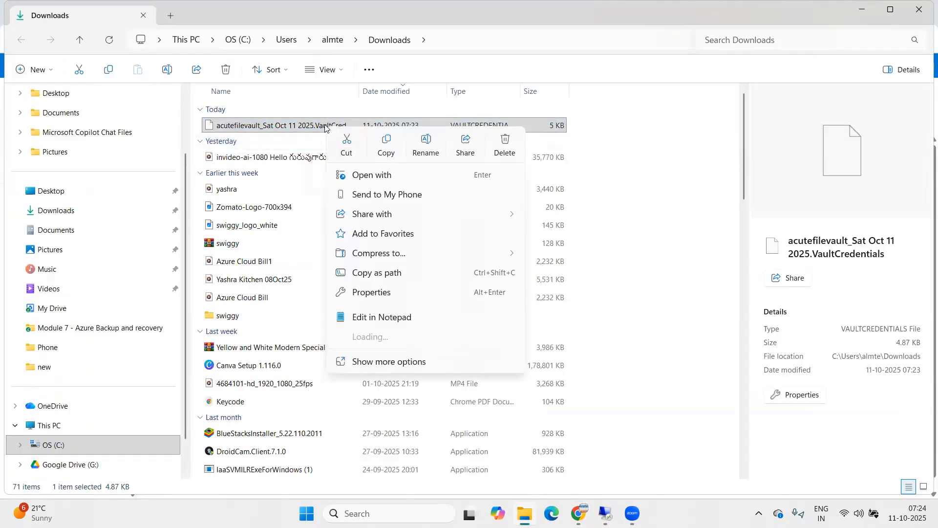
pyautogui.click(386, 144)
pyautogui.moveTo(606, 513)
pyautogui.click(623, 465)
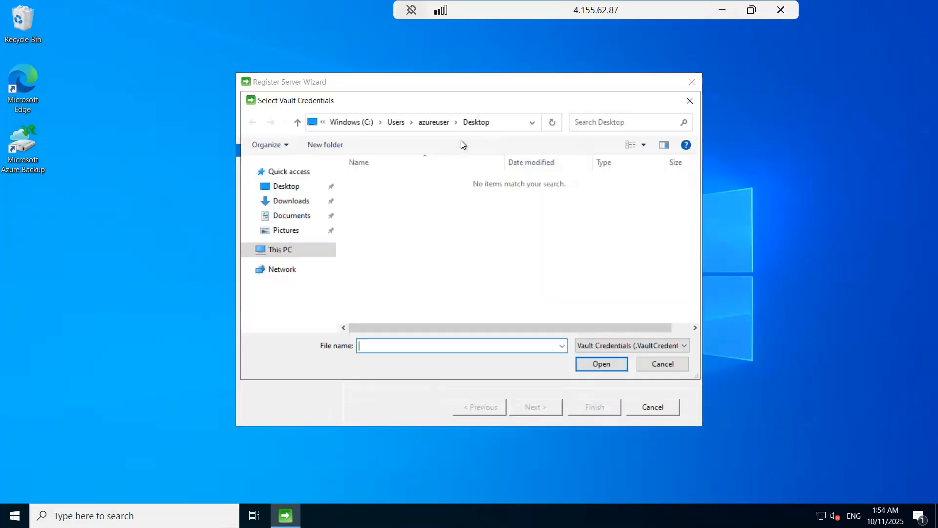
pyautogui.rightClick(440, 244)
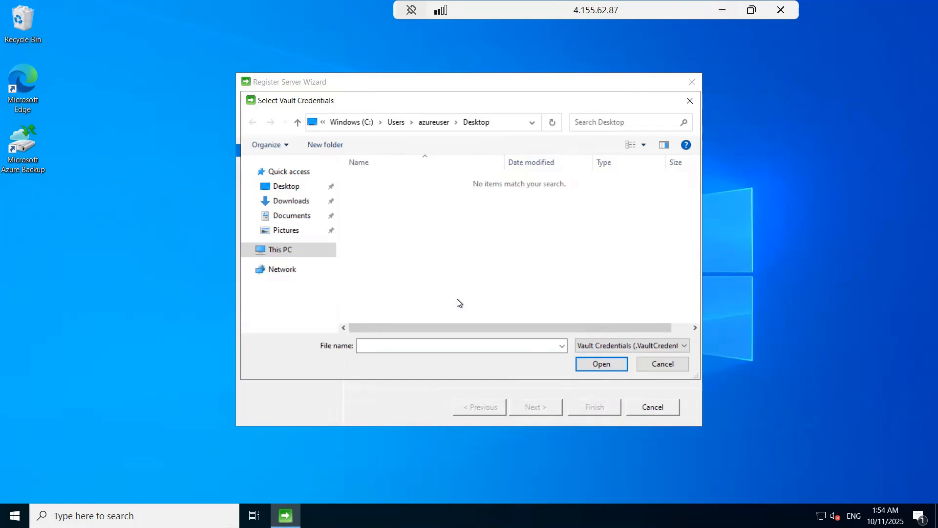
pyautogui.click(465, 309)
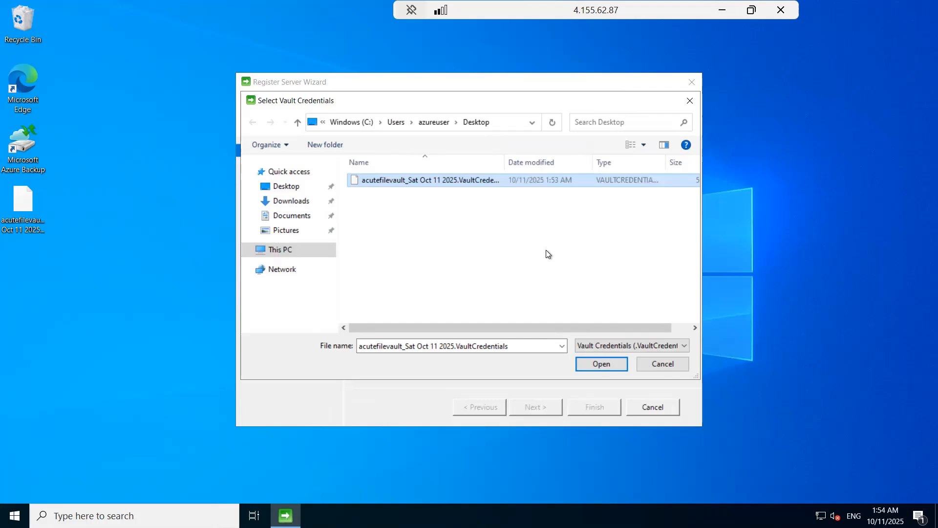
pyautogui.click(602, 364)
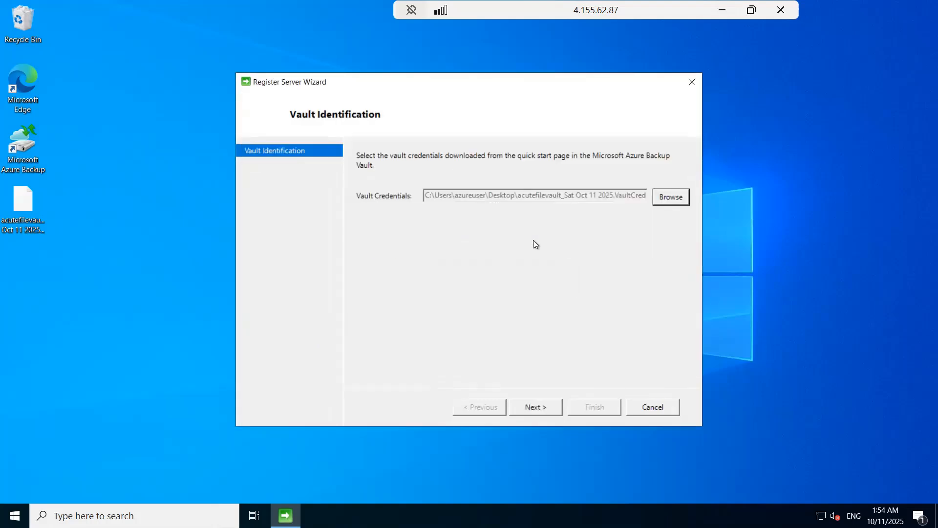
# Step: Generate an encryption passphrase, decline Azure Key Vault storage, save it to the azureuser Desktop, and complete the server registration
pyautogui.click(538, 409)
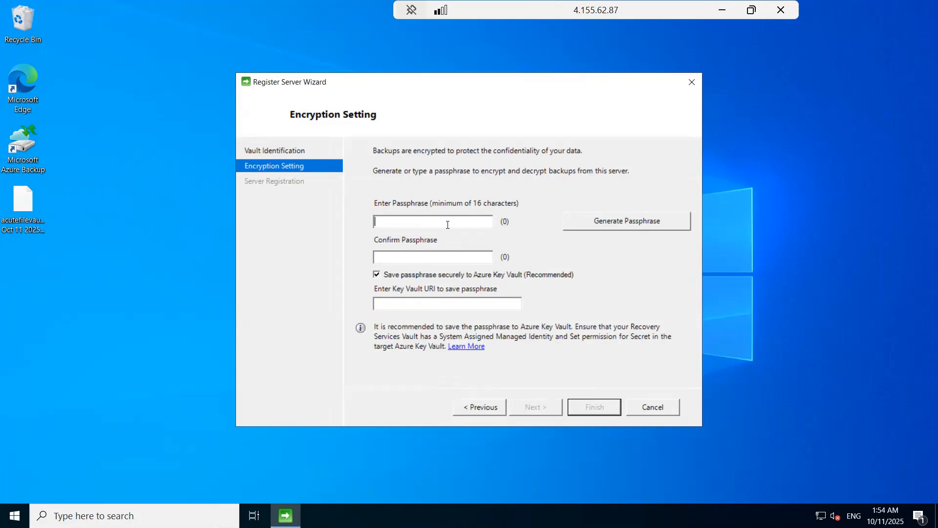
pyautogui.click(604, 226)
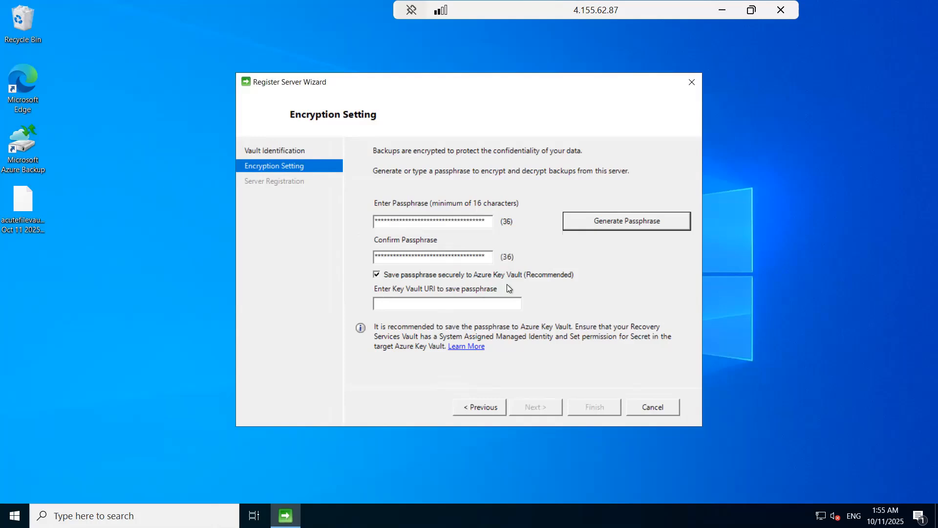
pyautogui.click(377, 275)
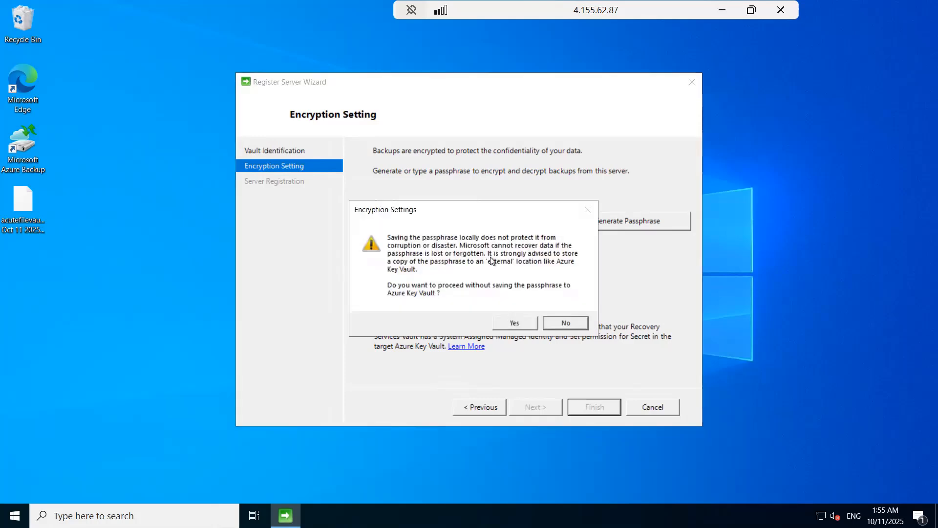
pyautogui.click(512, 323)
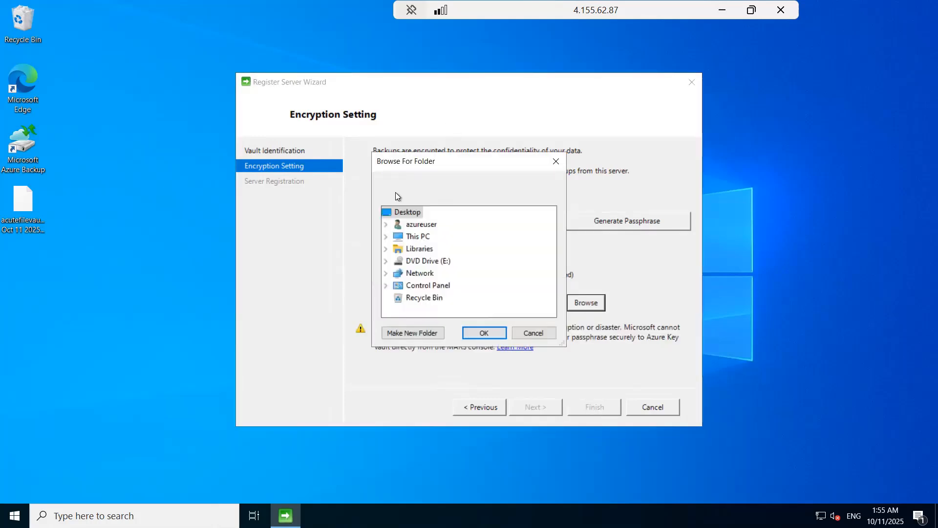
pyautogui.click(483, 332)
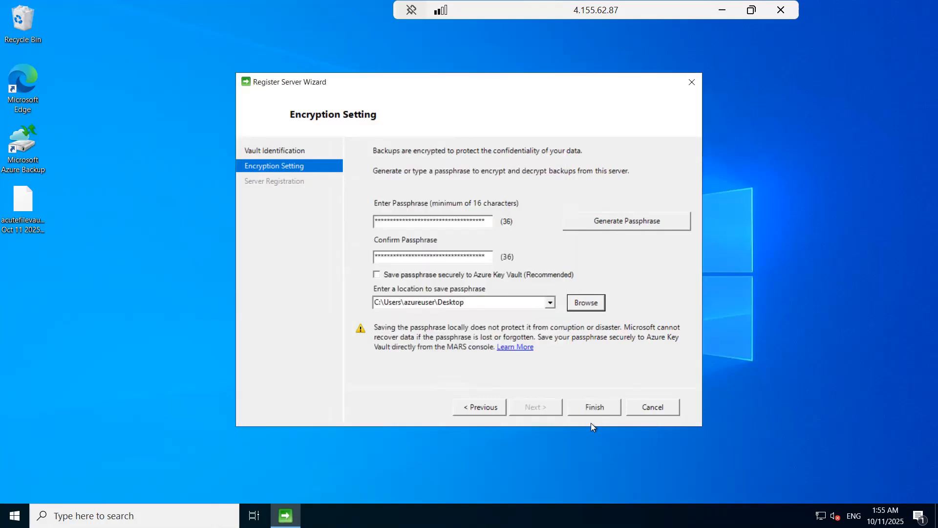
pyautogui.click(595, 407)
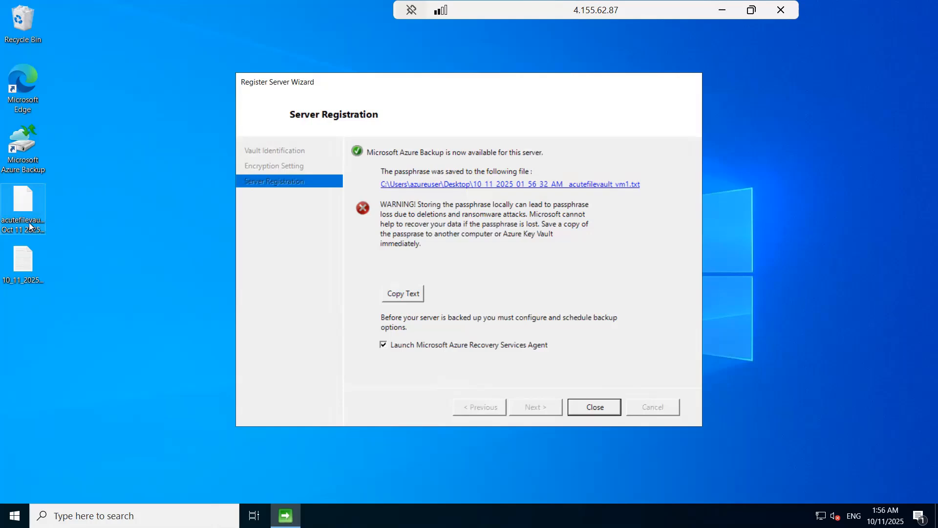
pyautogui.click(599, 409)
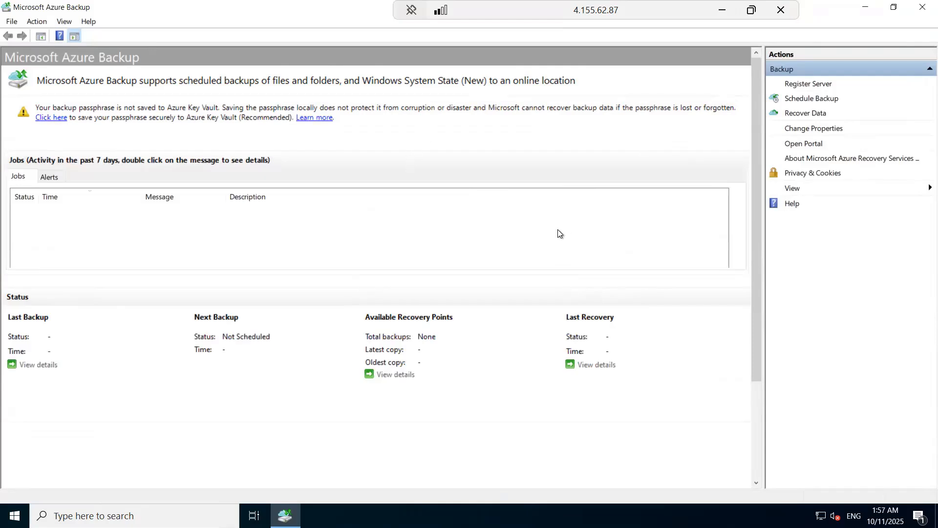
# Step: Reopen Microsoft Azure Backup from the desktop, start scheduling a backup, and add the C:\profile folder as the backup item
pyautogui.click(922, 6)
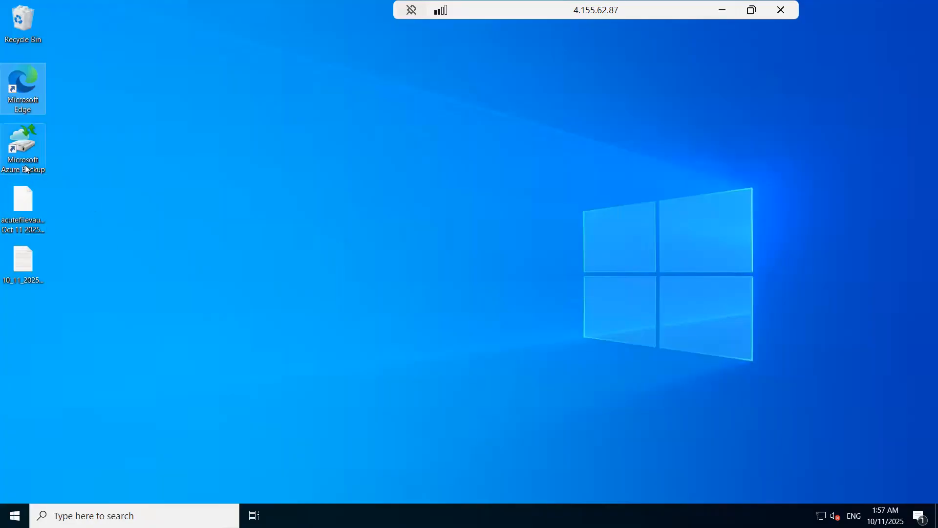
pyautogui.doubleClick(31, 163)
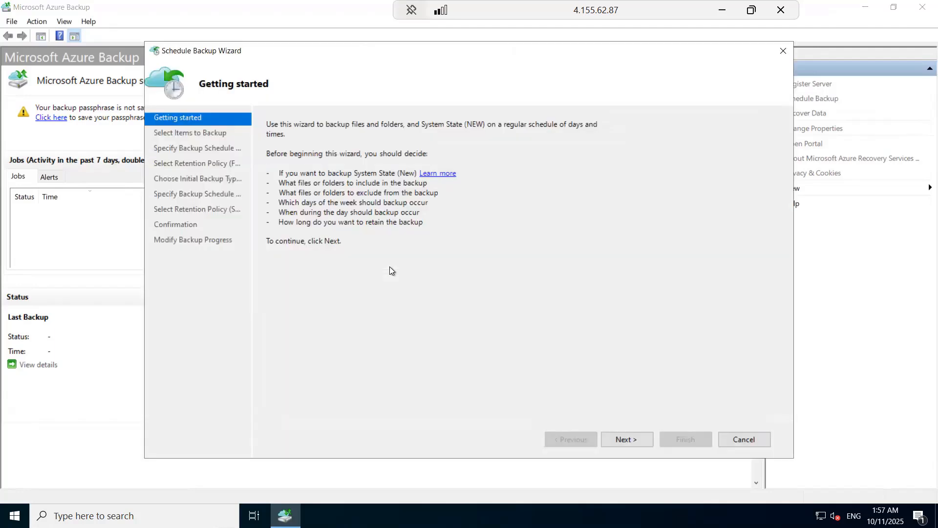
pyautogui.click(627, 439)
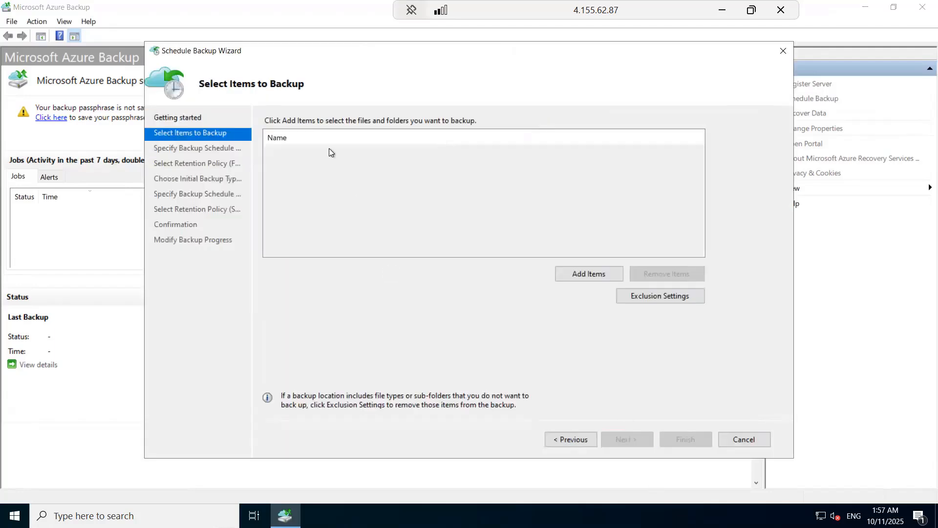
pyautogui.click(592, 274)
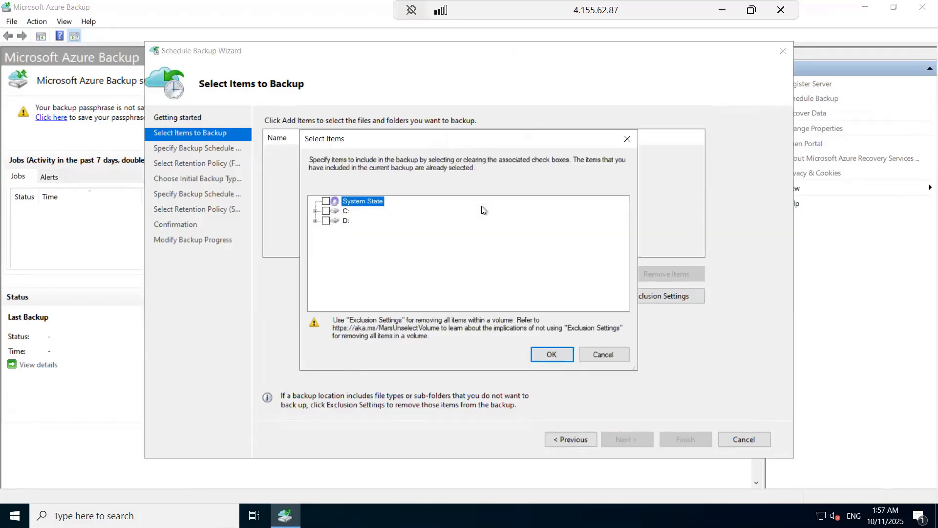
pyautogui.click(316, 211)
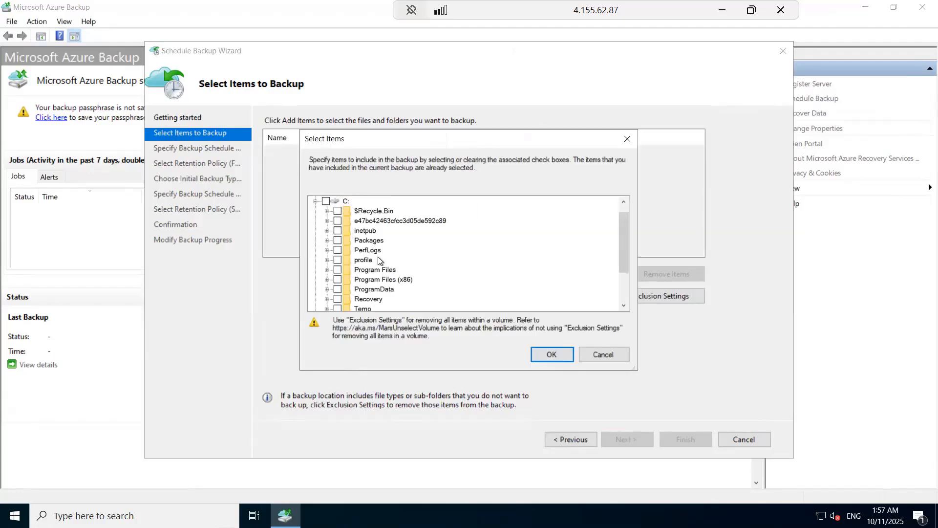
pyautogui.click(338, 260)
pyautogui.click(551, 355)
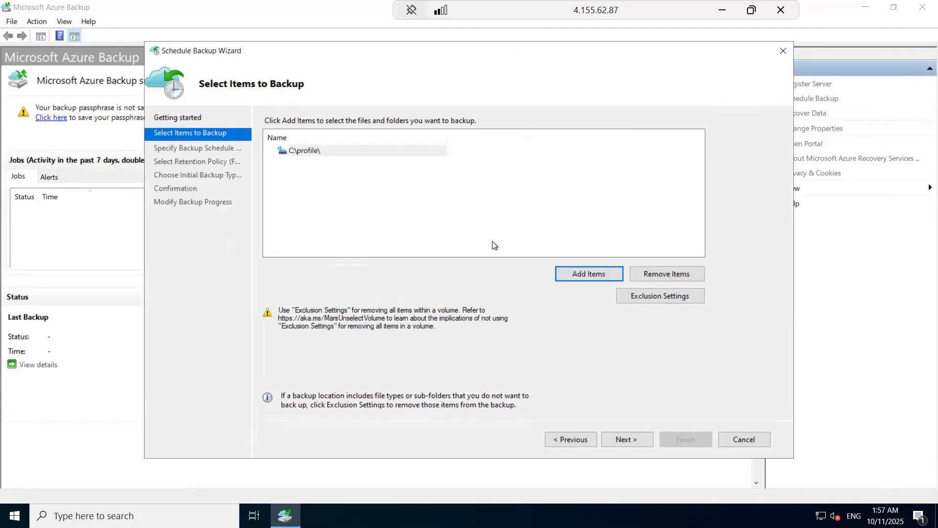
# Step: Exclude *.exe files in C:\profile and its subfolders from the backup, and continue to the backup schedule
pyautogui.click(670, 300)
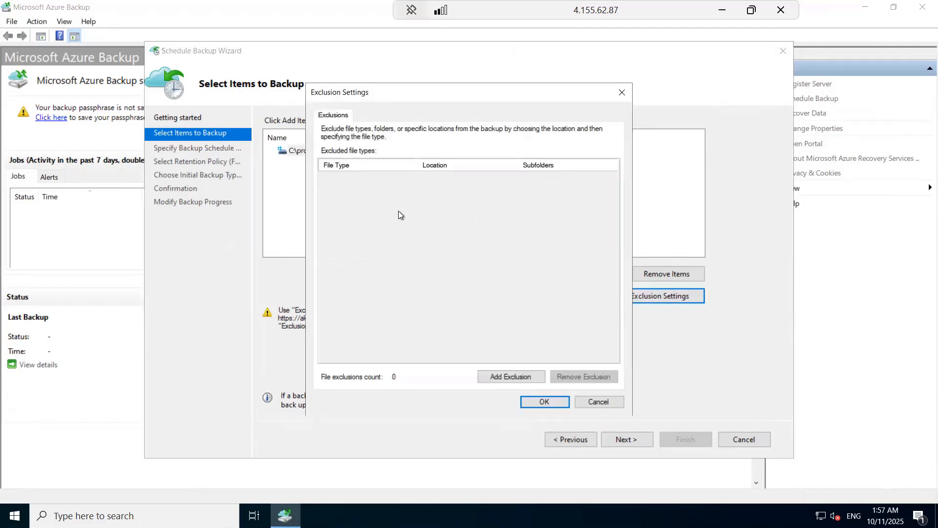
pyautogui.click(509, 376)
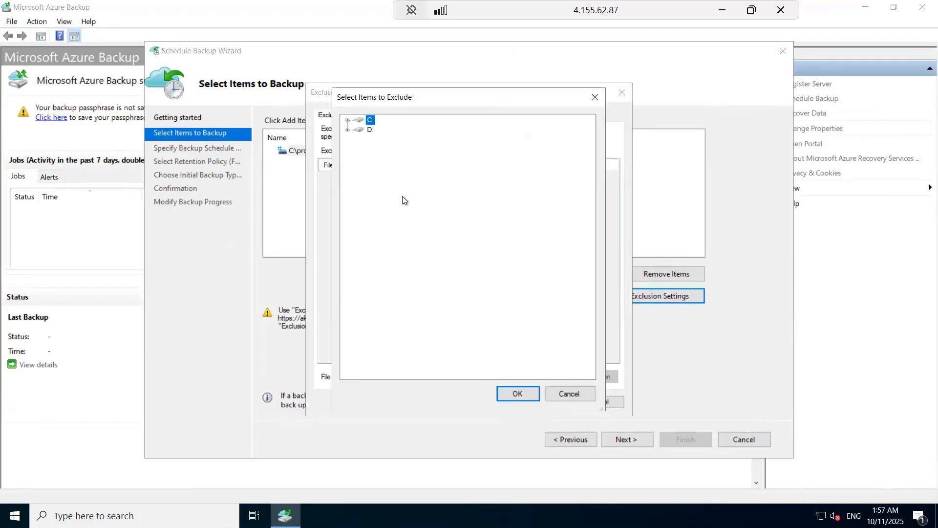
pyautogui.click(348, 120)
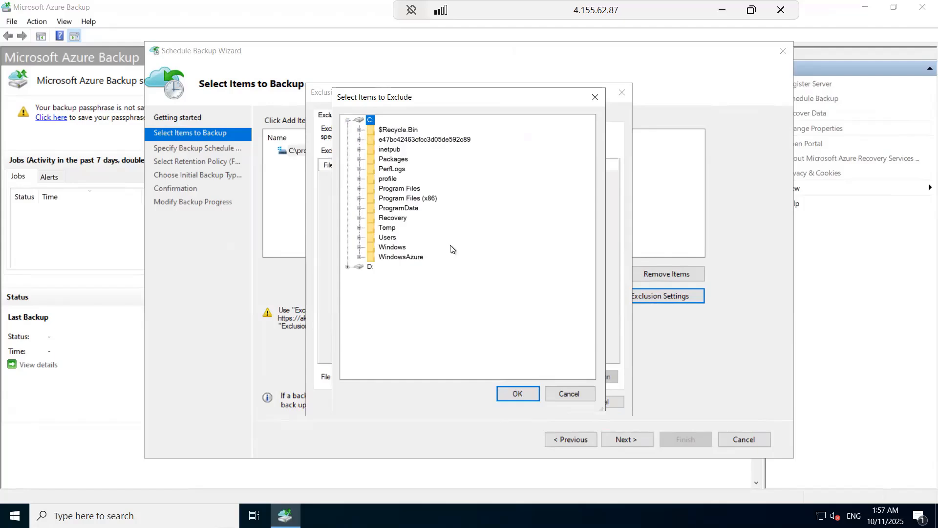
pyautogui.click(388, 178)
pyautogui.click(518, 393)
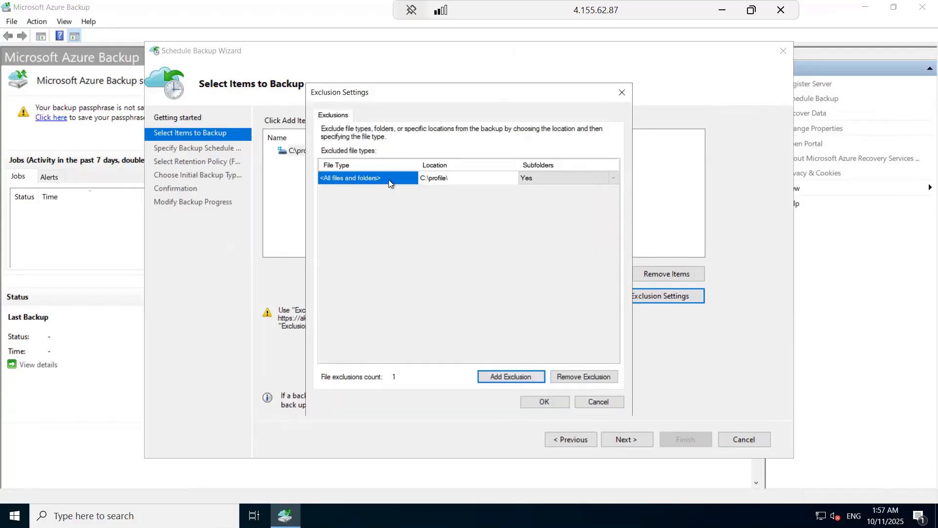
pyautogui.click(383, 181)
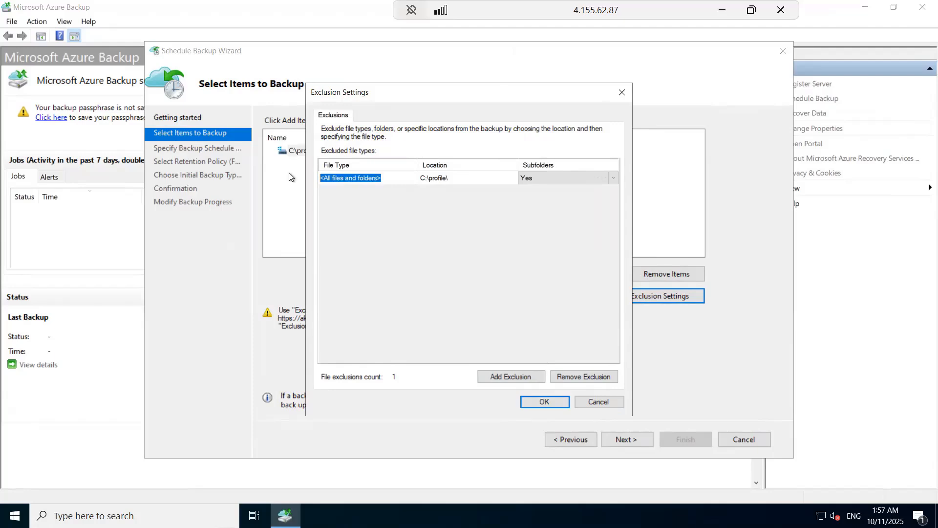
pyautogui.write('*.exe')
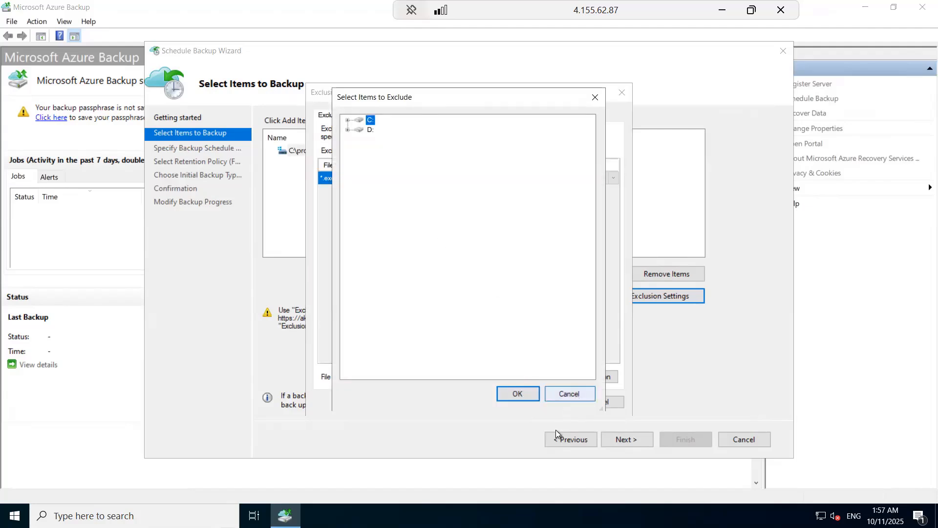
pyautogui.click(570, 395)
pyautogui.click(546, 402)
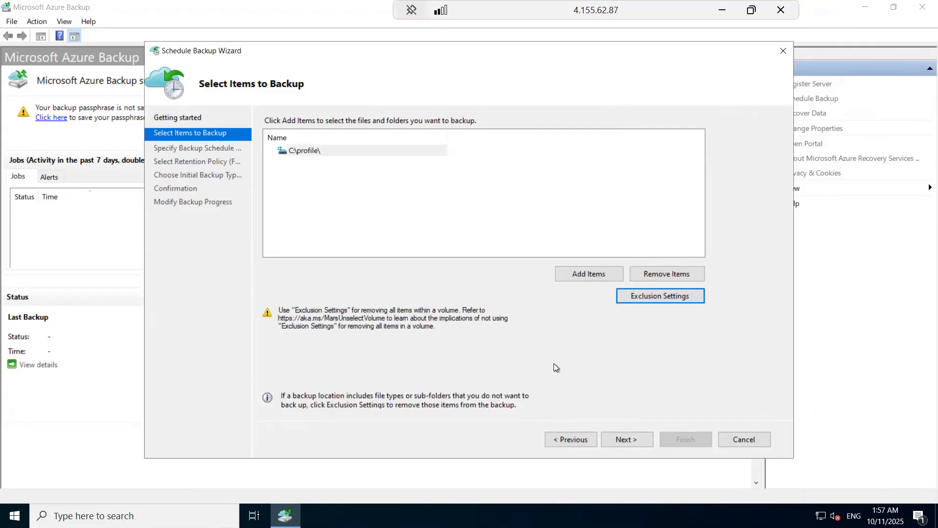
pyautogui.click(638, 443)
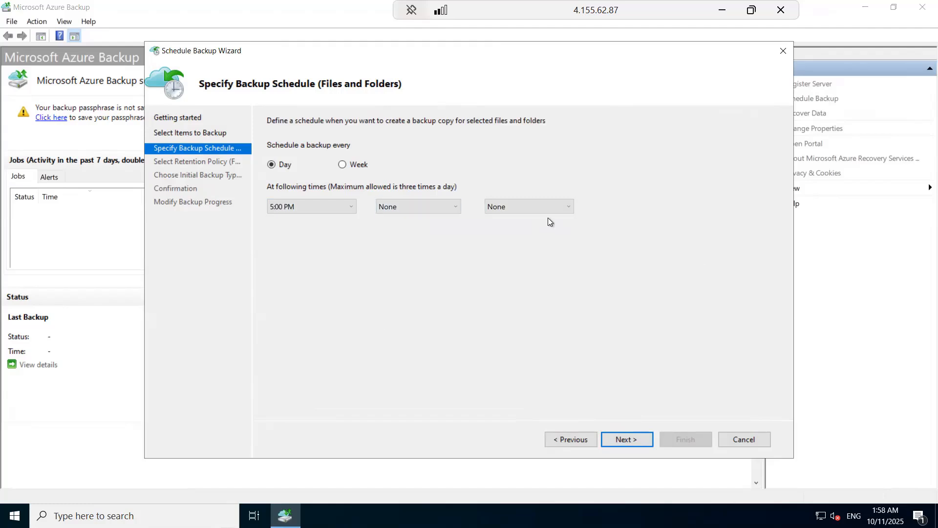
# Step: Compare the weekly and daily schedule options, and keep a daily backup at 5:00 PM
pyautogui.click(359, 168)
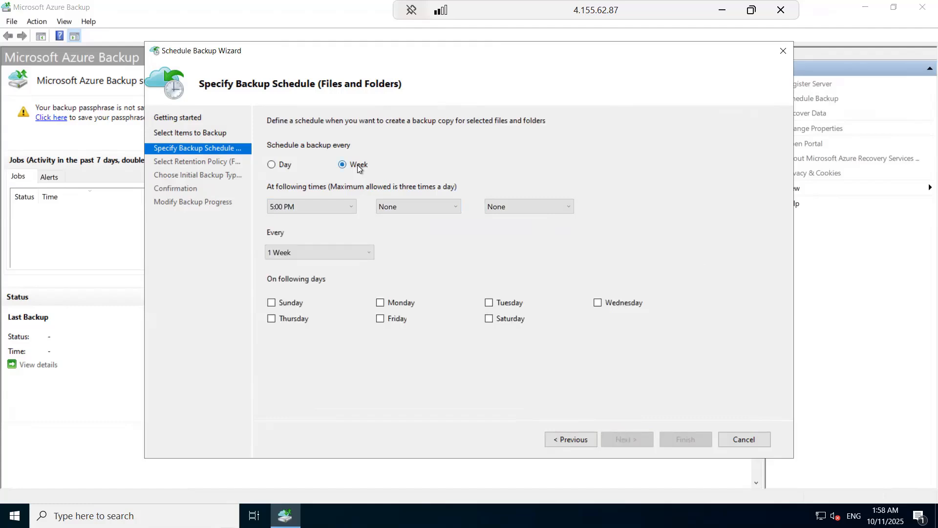
pyautogui.click(272, 164)
pyautogui.click(359, 165)
pyautogui.click(272, 165)
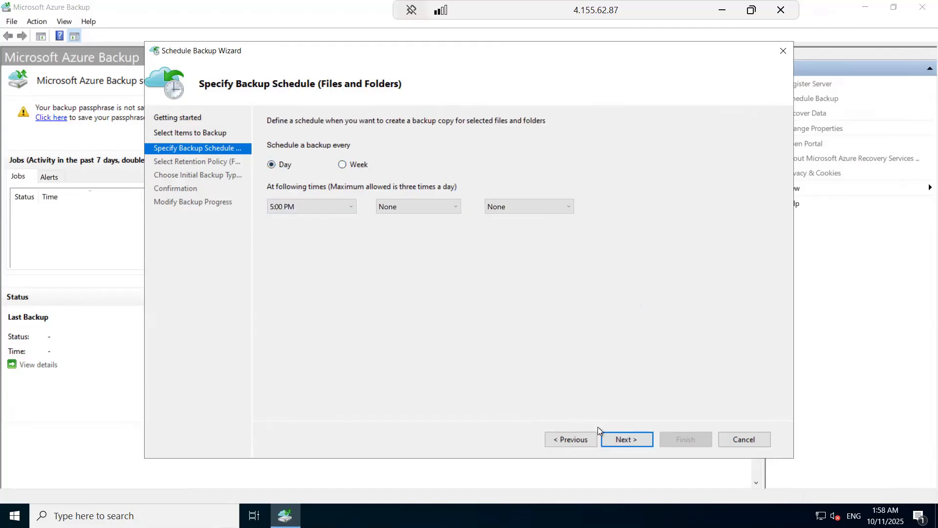
pyautogui.click(612, 435)
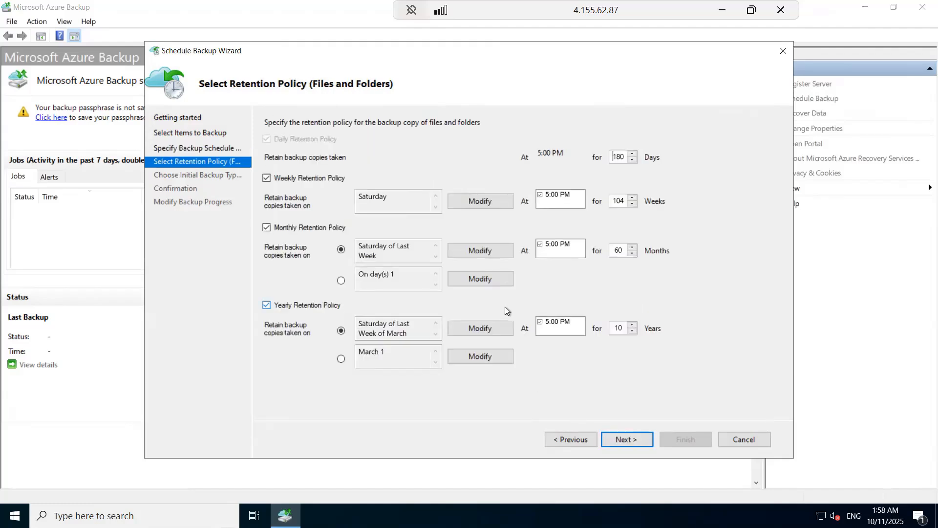
# Step: Turn off the weekly, monthly and yearly retention policies, keeping only daily retention for 180 days
pyautogui.click(267, 179)
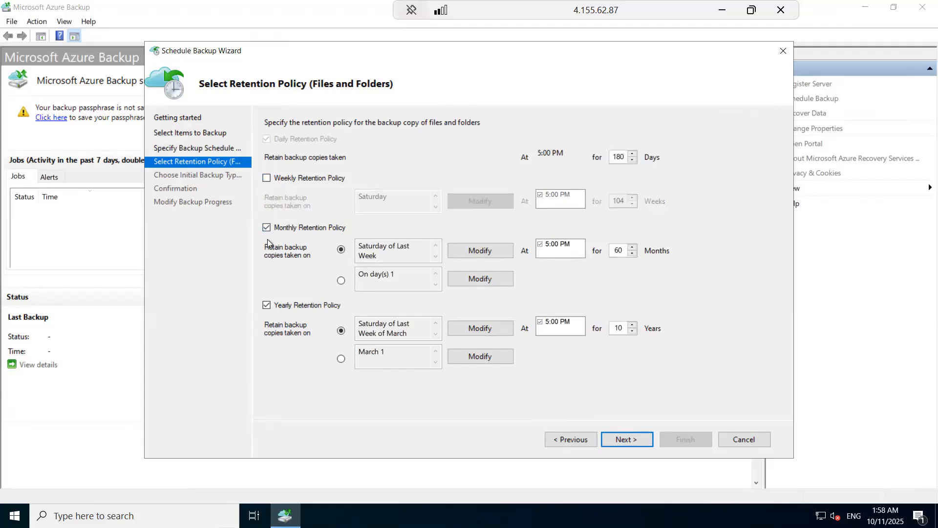
pyautogui.click(267, 227)
pyautogui.click(267, 306)
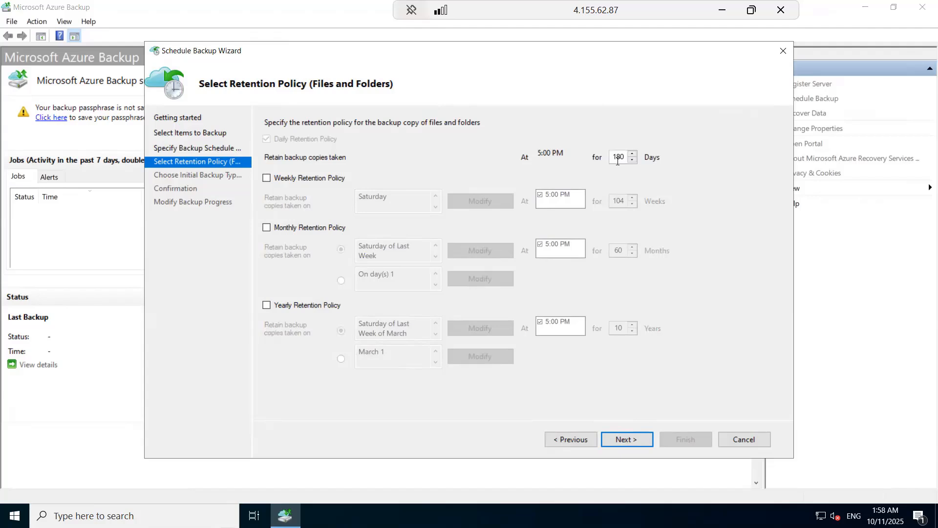
pyautogui.click(635, 441)
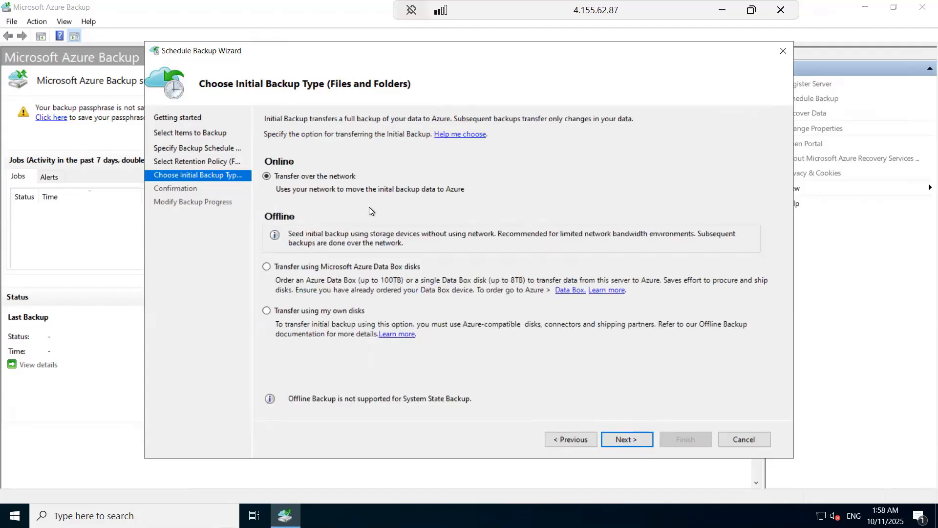
# Step: Keep transfer over the network for the initial backup and create the backup schedule
pyautogui.click(643, 442)
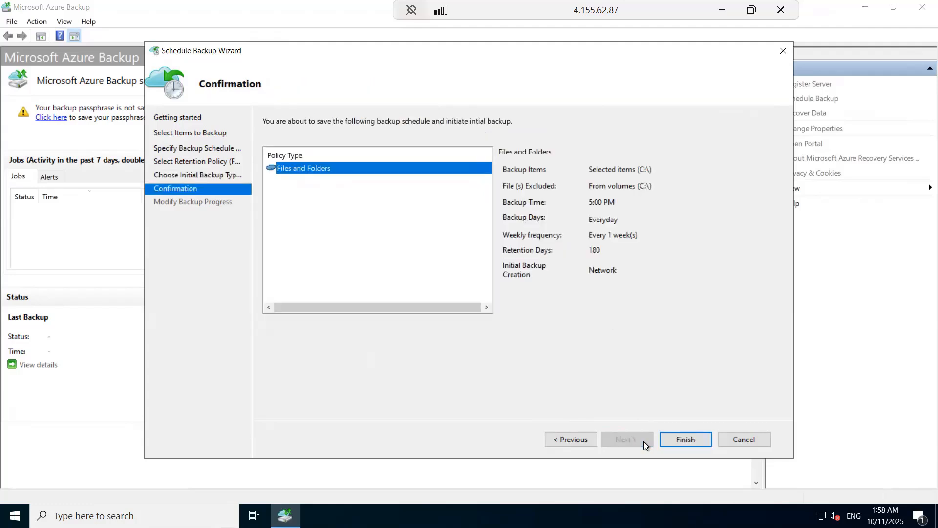
pyautogui.click(697, 438)
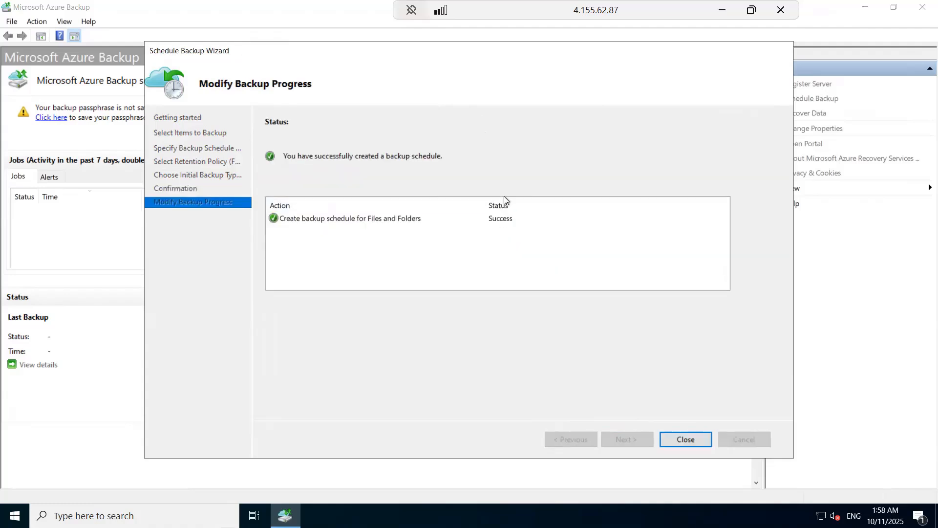
pyautogui.click(686, 439)
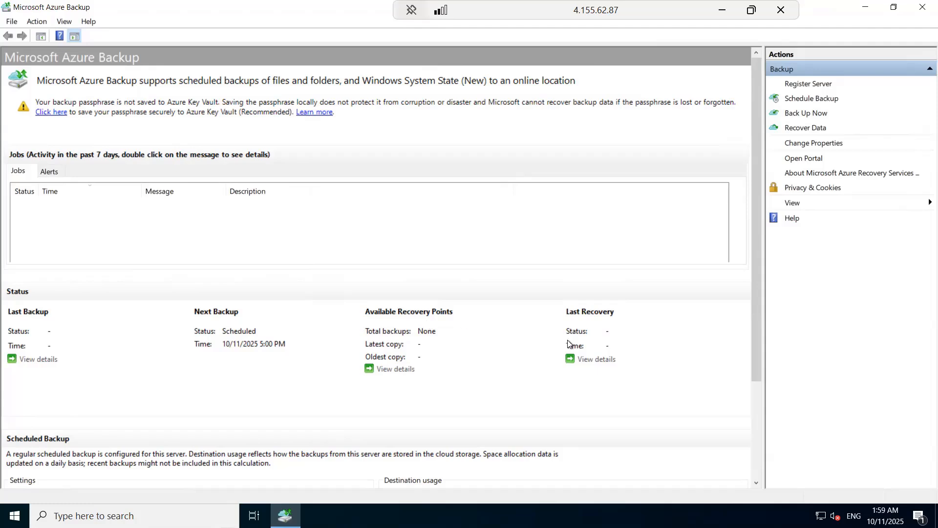
# Step: Run an on-demand files and folders backup of volume C:\ with the default retention, and close the wizard upon completion
pyautogui.click(812, 114)
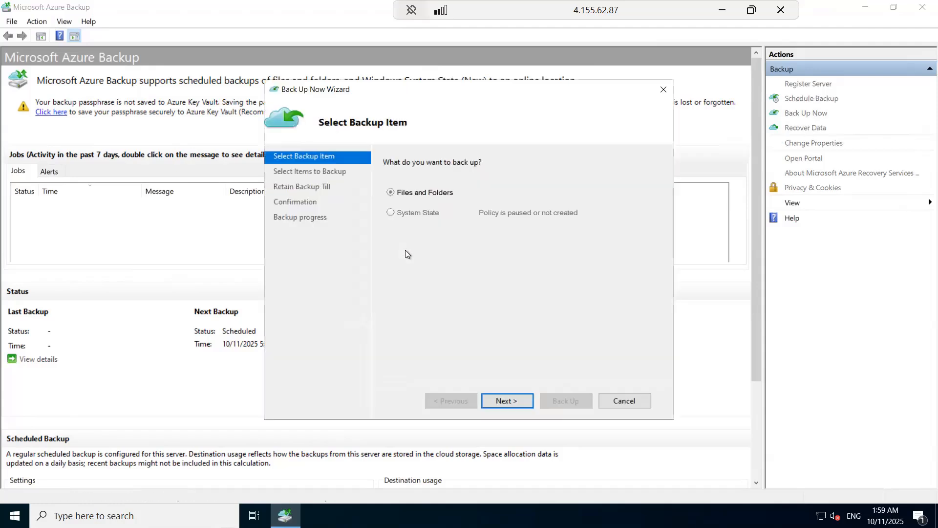
pyautogui.click(521, 400)
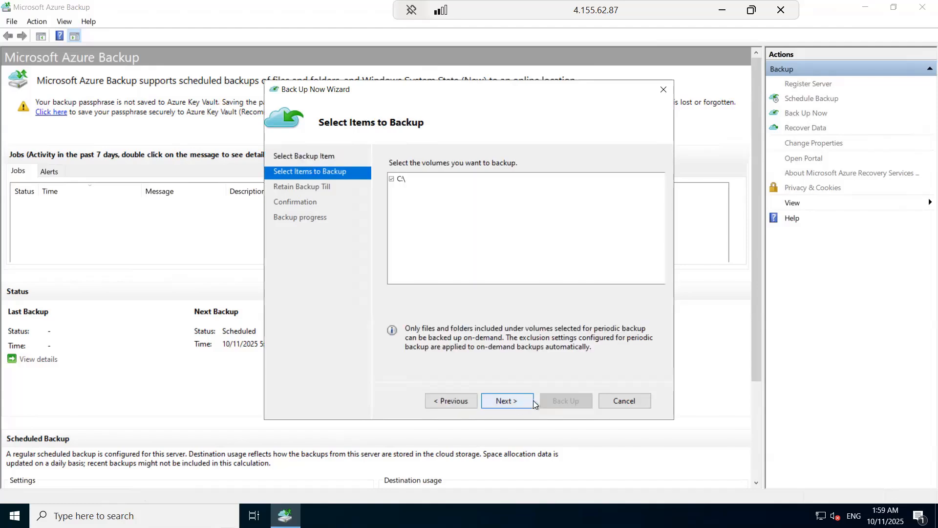
pyautogui.click(519, 404)
pyautogui.click(518, 403)
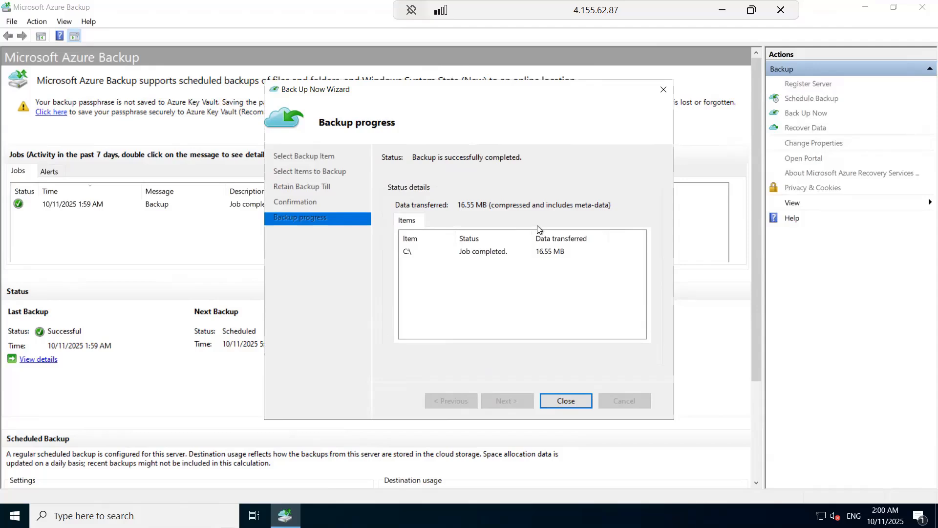
pyautogui.click(566, 401)
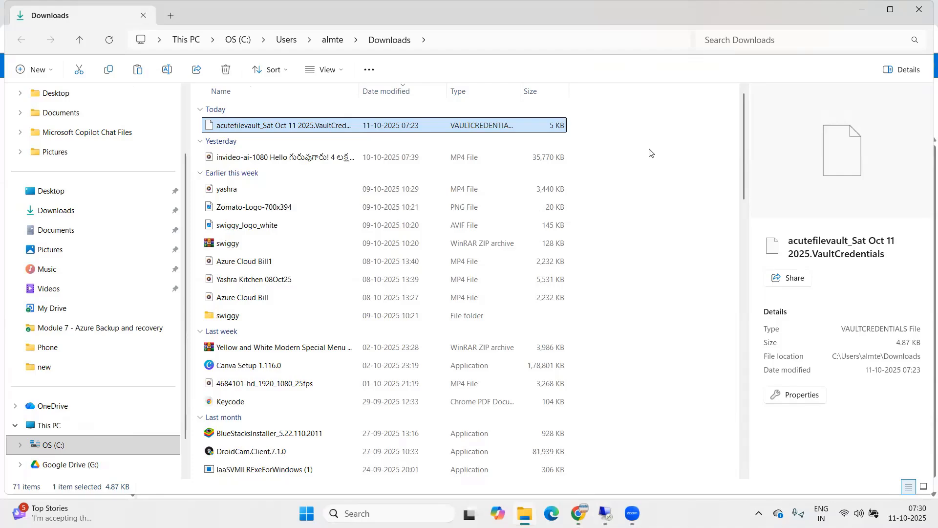
# Step: Switch to the Azure portal, return to the acutefilevault vault discarding unsaved edits, and open its backup items
pyautogui.click(578, 512)
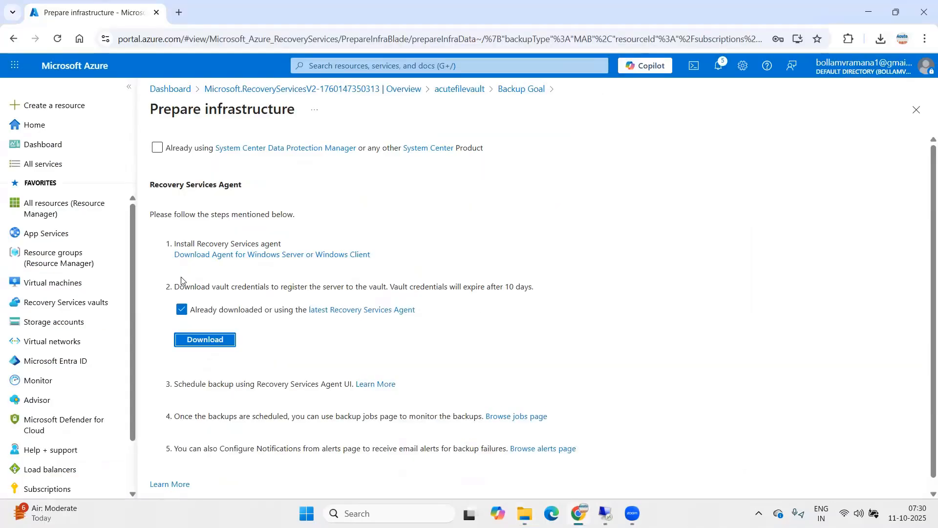
pyautogui.scroll(-1, 277, 291)
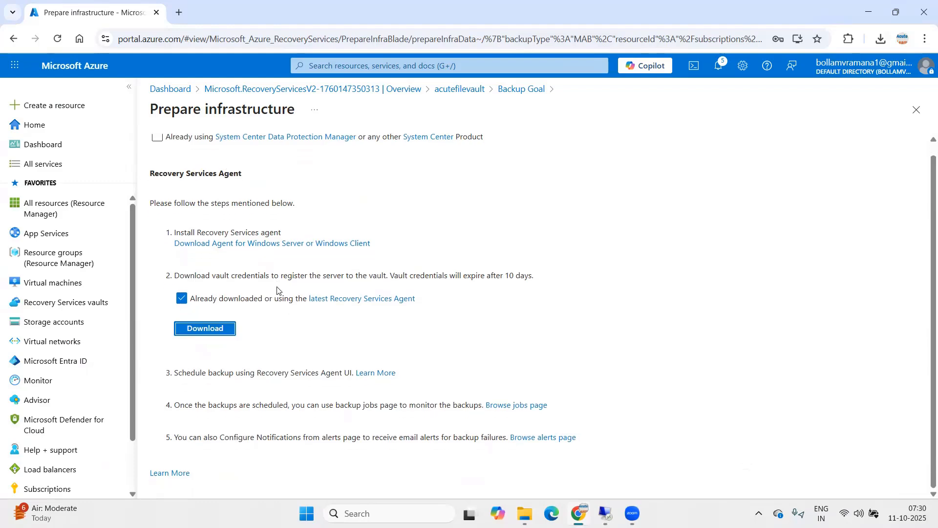
pyautogui.scroll(1, 354, 218)
pyautogui.click(474, 88)
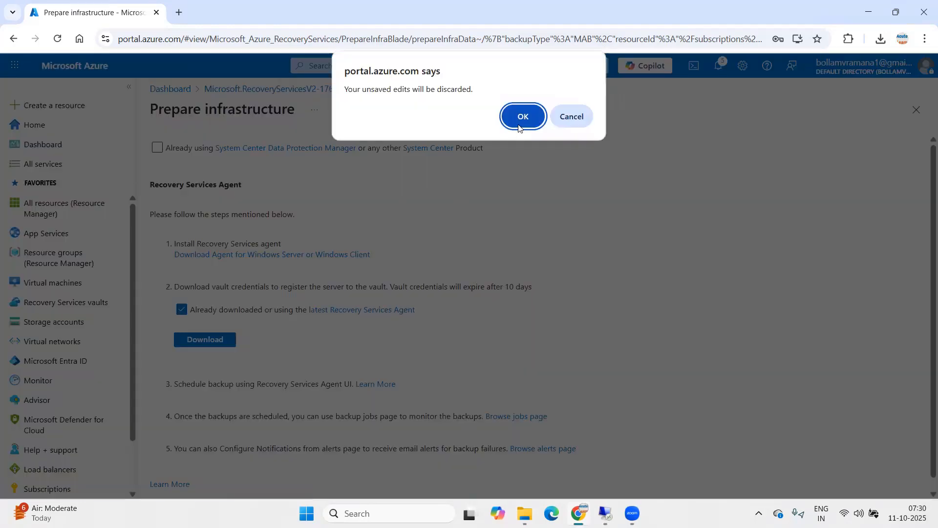
pyautogui.click(520, 128)
pyautogui.scroll(-4, 233, 345)
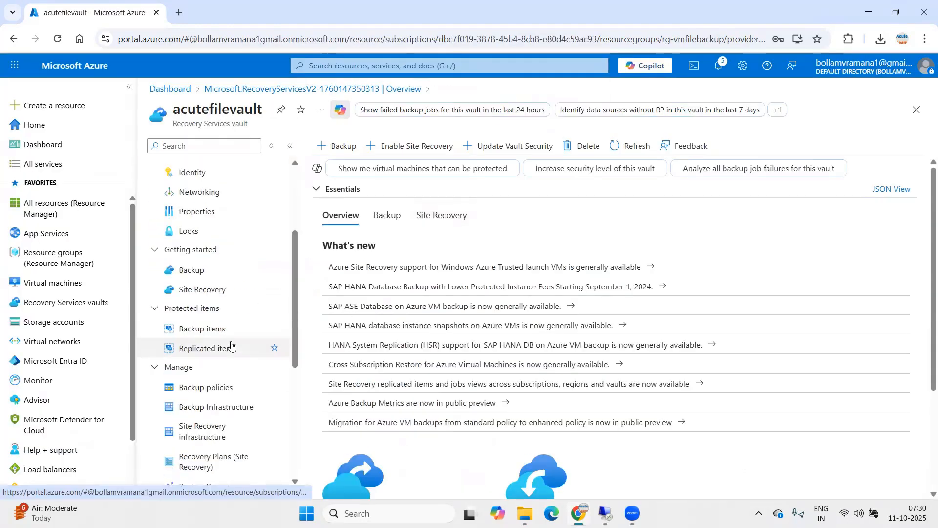
pyautogui.click(210, 276)
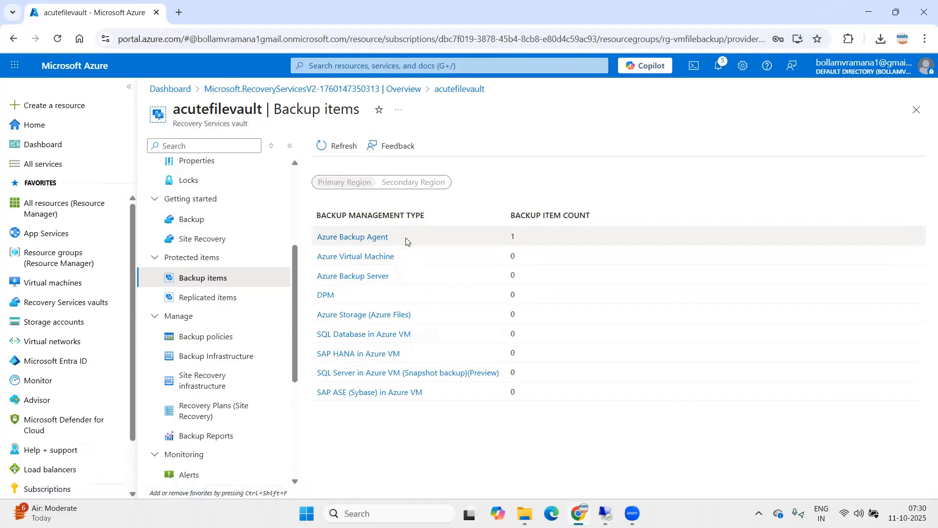
# Step: Review the Azure Backup Agent item details for C:\ on vm1, including its recovery points, and return to the vault's backup items
pyautogui.click(369, 240)
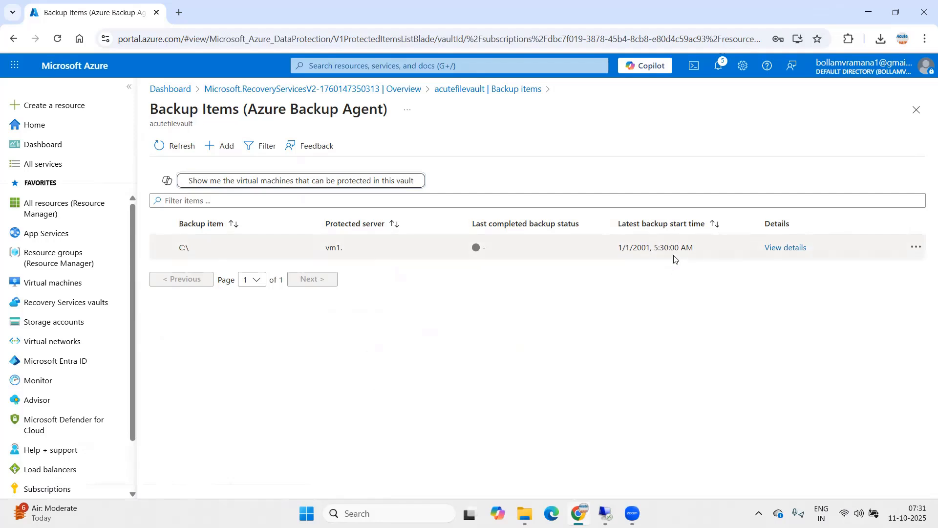
pyautogui.click(796, 249)
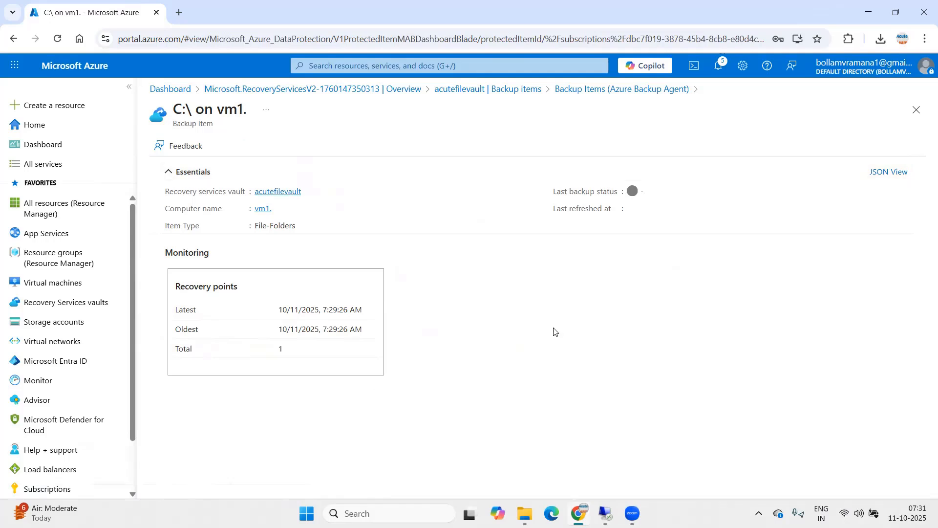
pyautogui.click(916, 109)
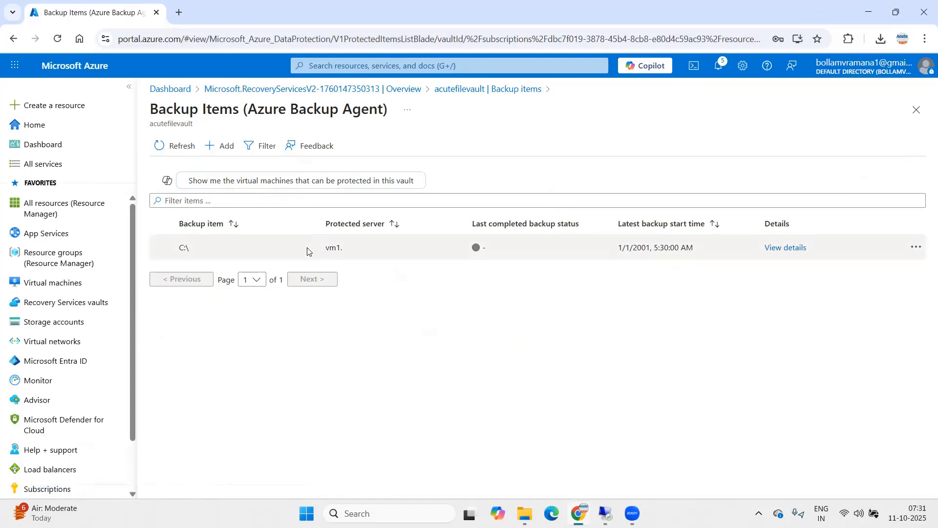
pyautogui.click(916, 110)
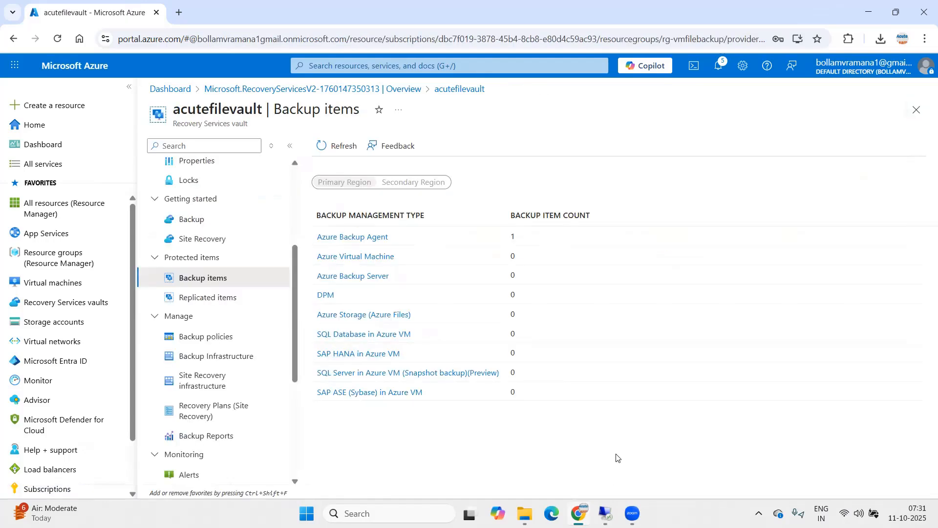
# Step: Switch to the server's Remote Desktop session and close the Microsoft Azure Backup console
pyautogui.moveTo(606, 513)
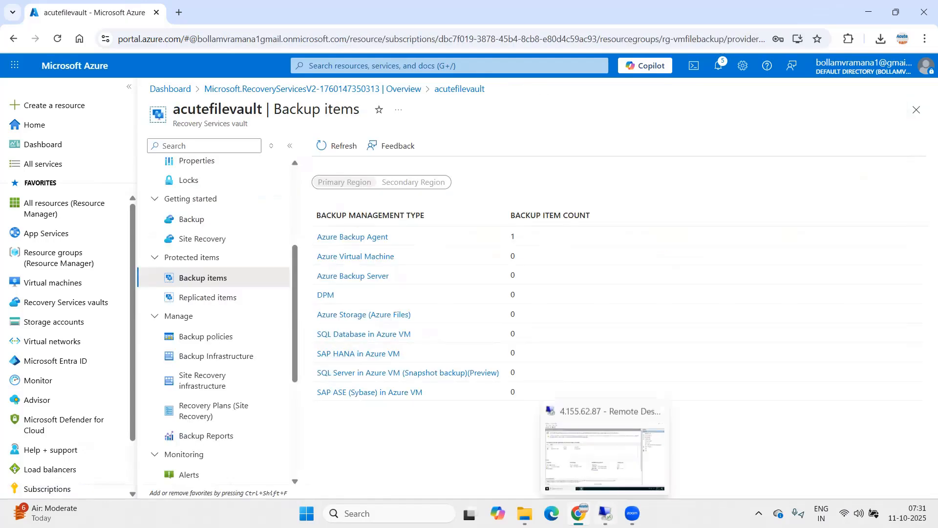
pyautogui.click(612, 454)
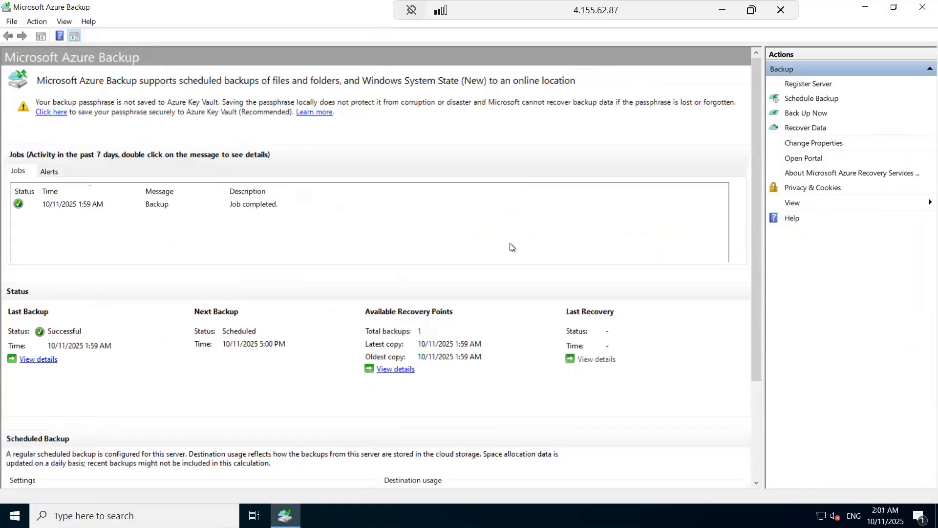
pyautogui.rightClick(288, 7)
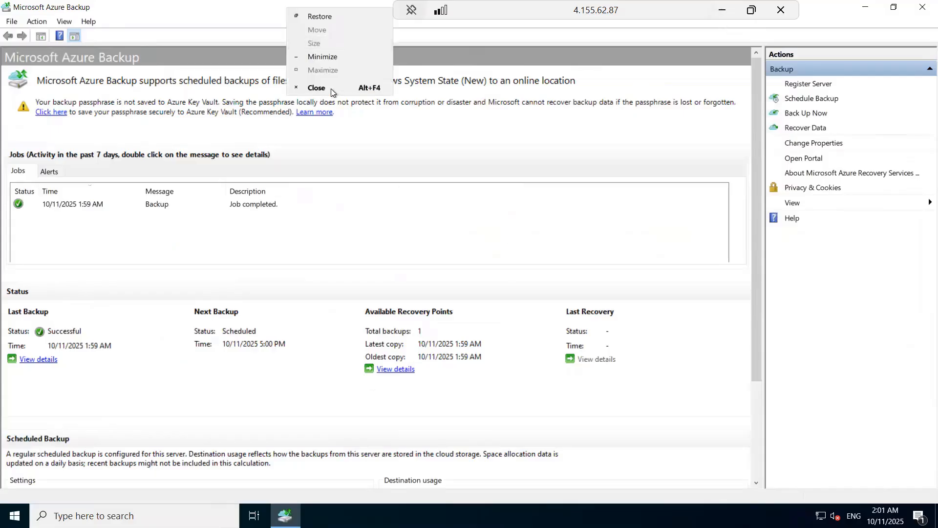
pyautogui.click(332, 92)
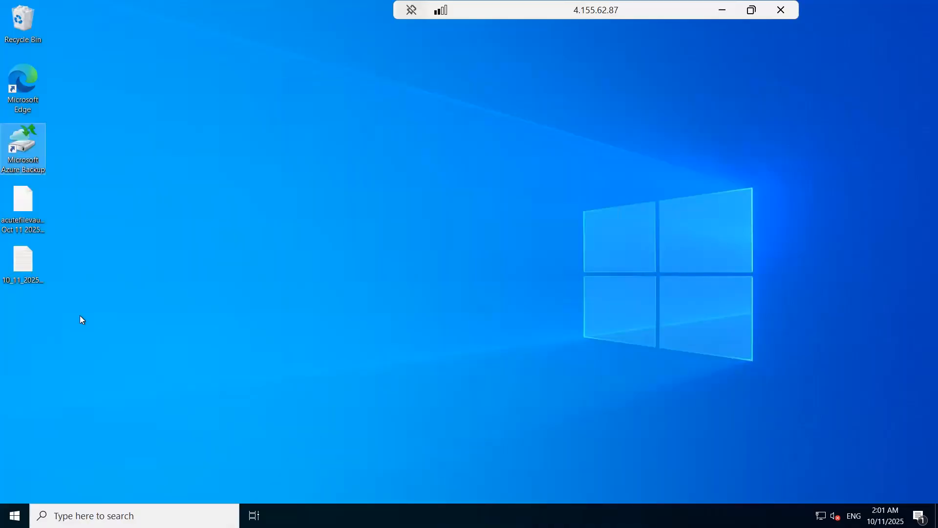
# Step: Delete all files inside the profile folder on the server's Windows (C:) drive
pyautogui.click(14, 516)
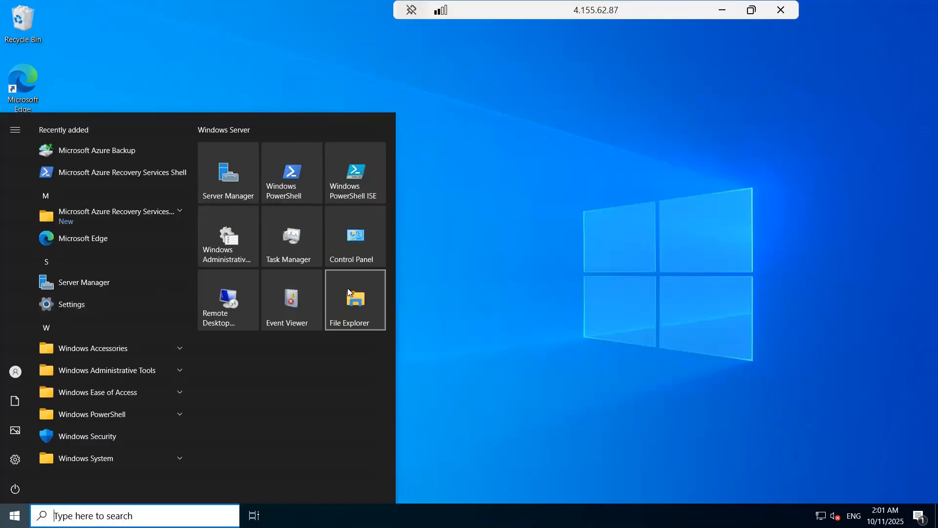
pyautogui.click(347, 293)
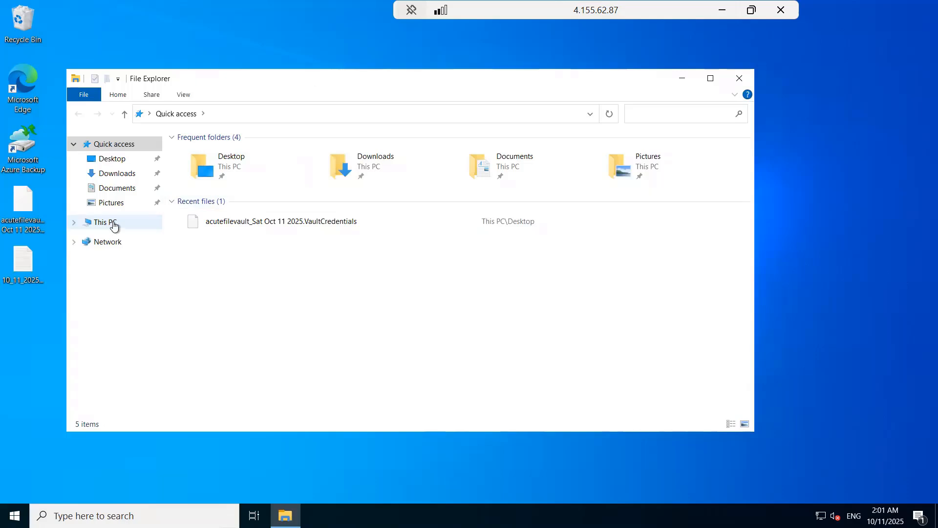
pyautogui.click(112, 223)
pyautogui.doubleClick(265, 279)
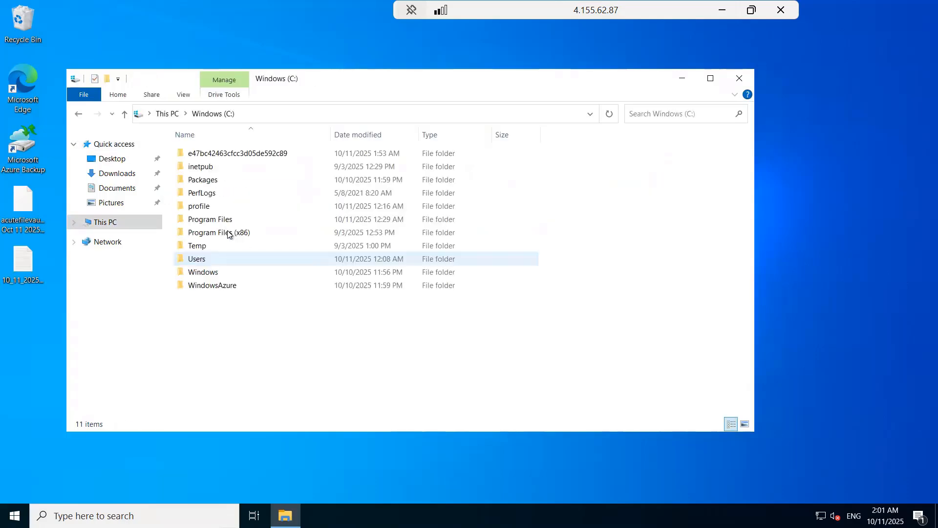
pyautogui.doubleClick(209, 206)
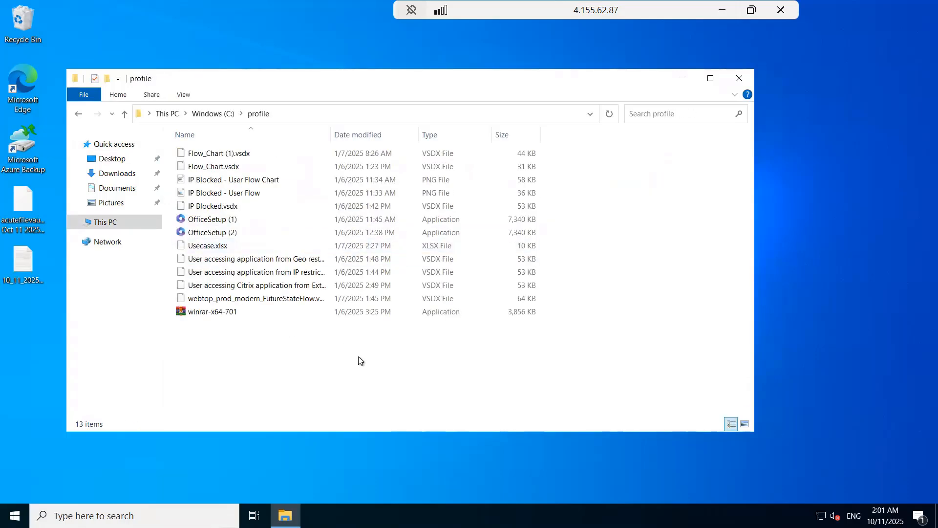
pyautogui.hotkey('ctrl', 'a')
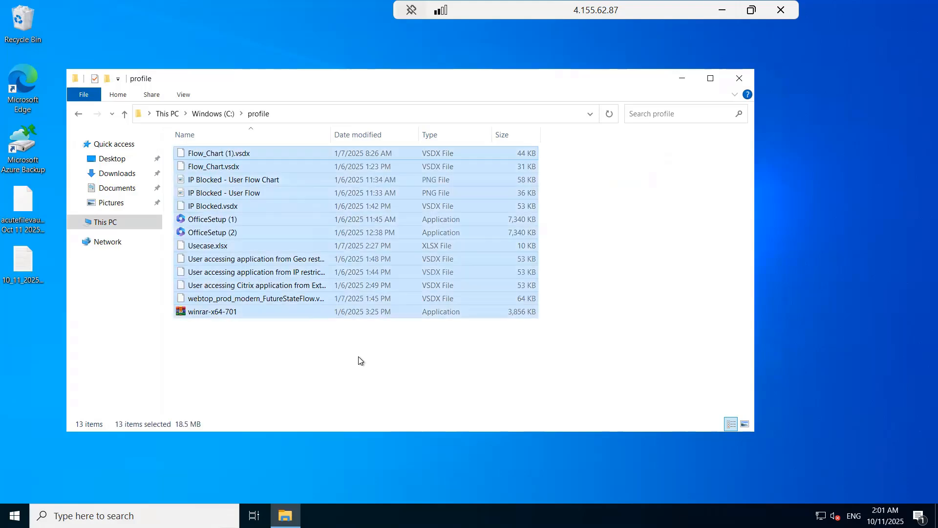
pyautogui.rightClick(453, 234)
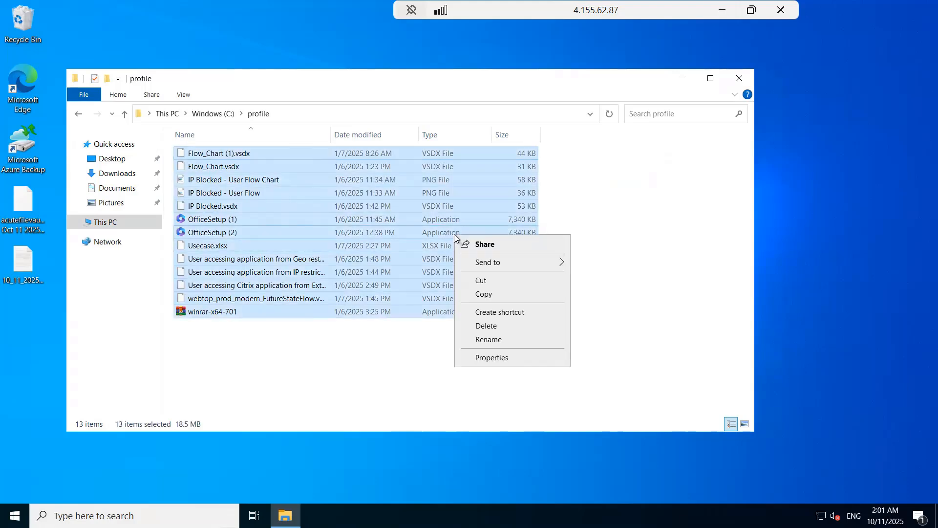
pyautogui.click(491, 326)
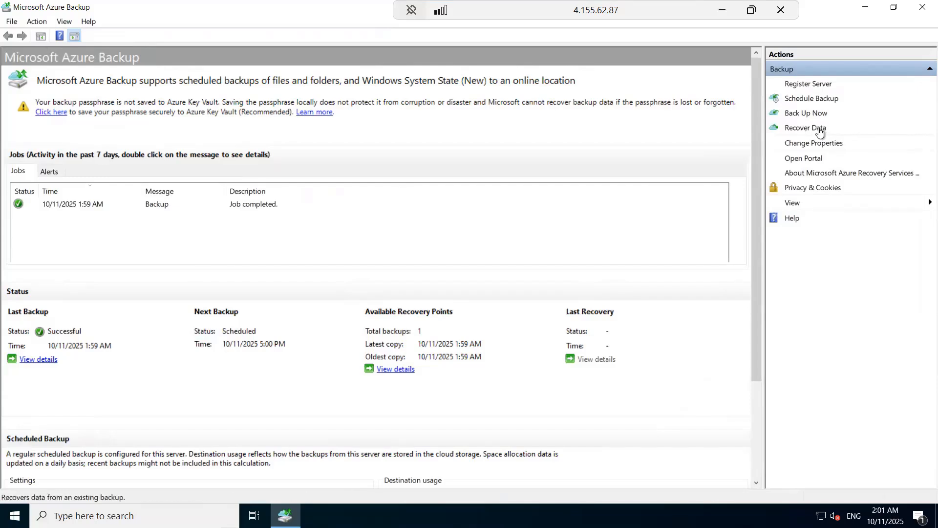
# Step: Start a data recovery for this server (vm1.) from the primary region, restoring individual files and folders
pyautogui.click(820, 130)
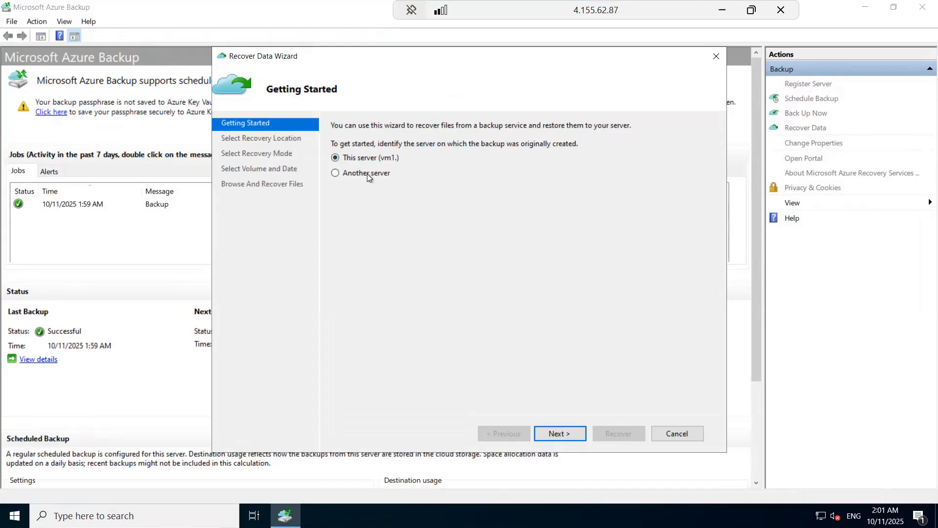
pyautogui.click(368, 174)
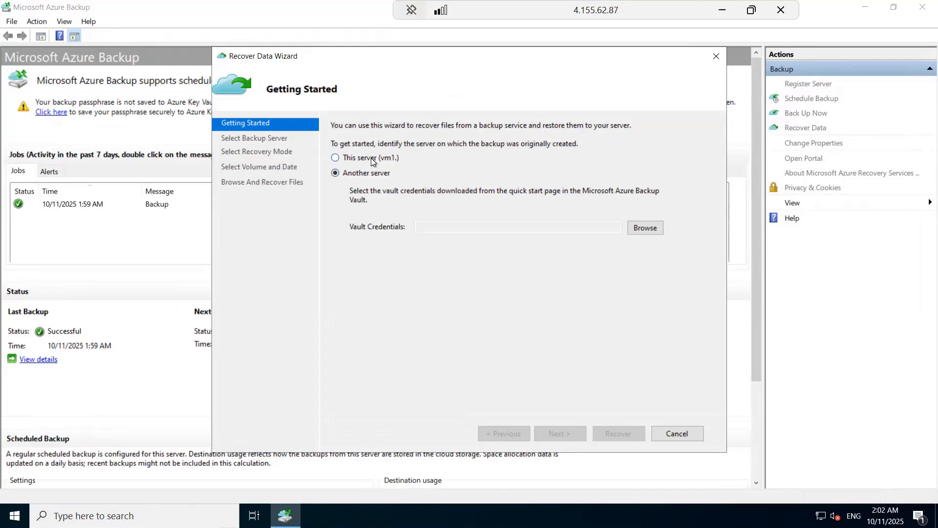
pyautogui.click(370, 159)
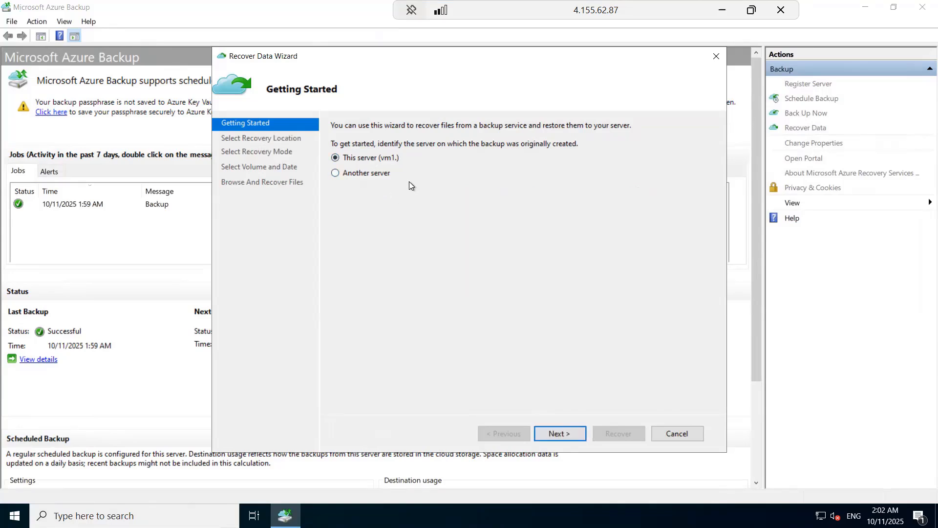
pyautogui.click(560, 434)
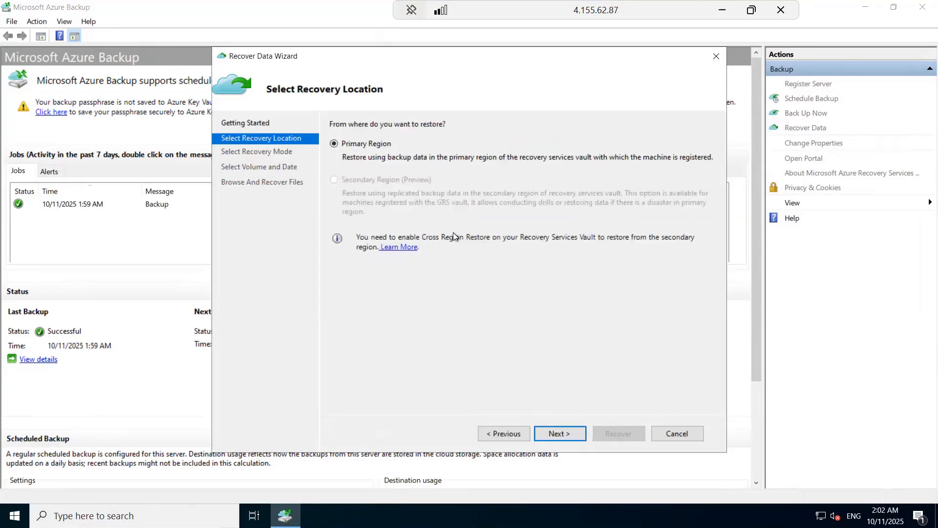
pyautogui.click(564, 434)
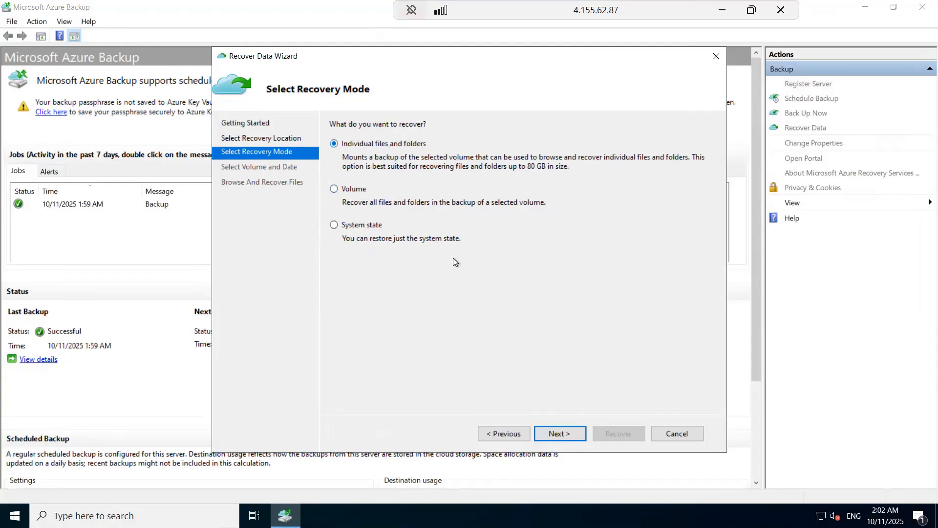
pyautogui.click(564, 433)
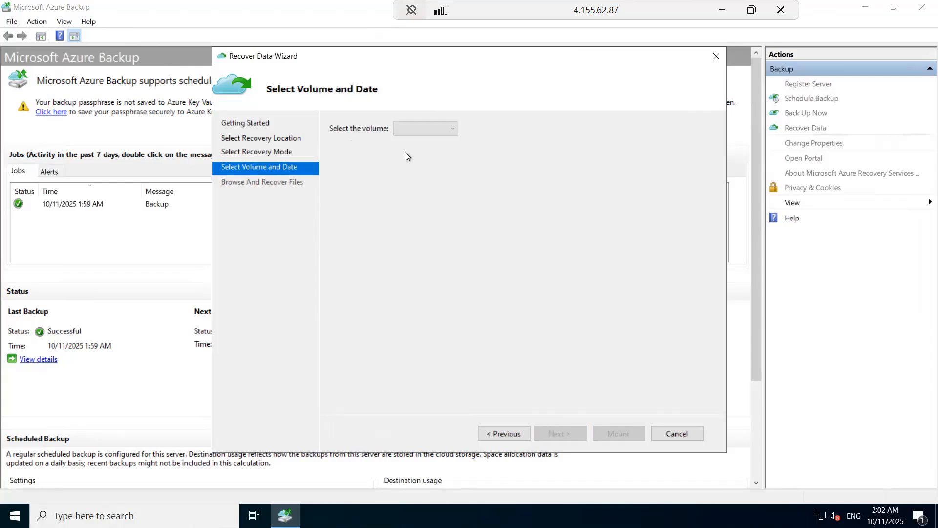
# Step: Select volume C:\ with the 10/11/2025 1:59 AM backup and mount it as a recovery volume
pyautogui.click(452, 130)
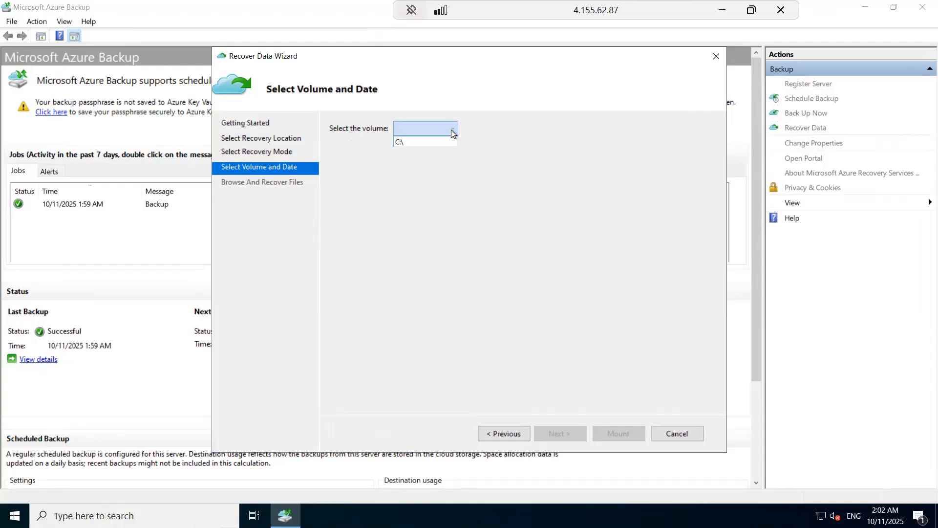
pyautogui.click(405, 141)
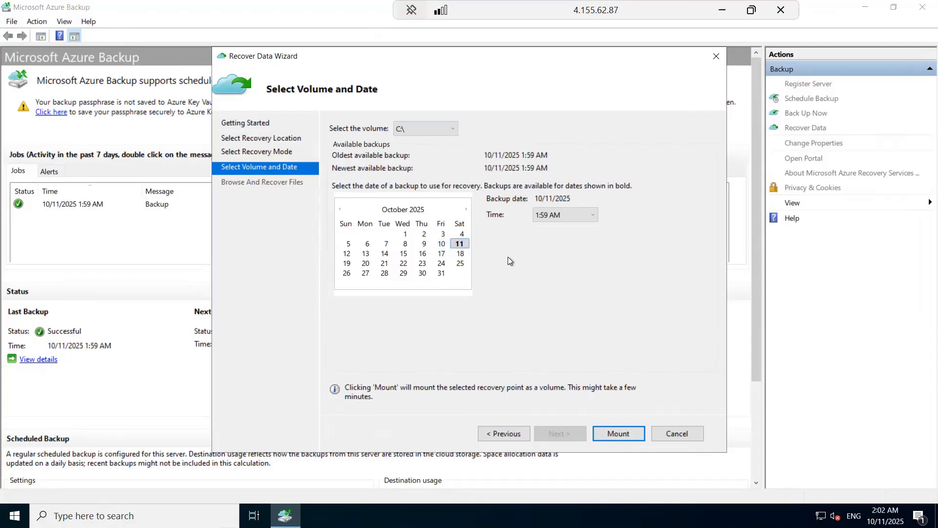
pyautogui.click(574, 214)
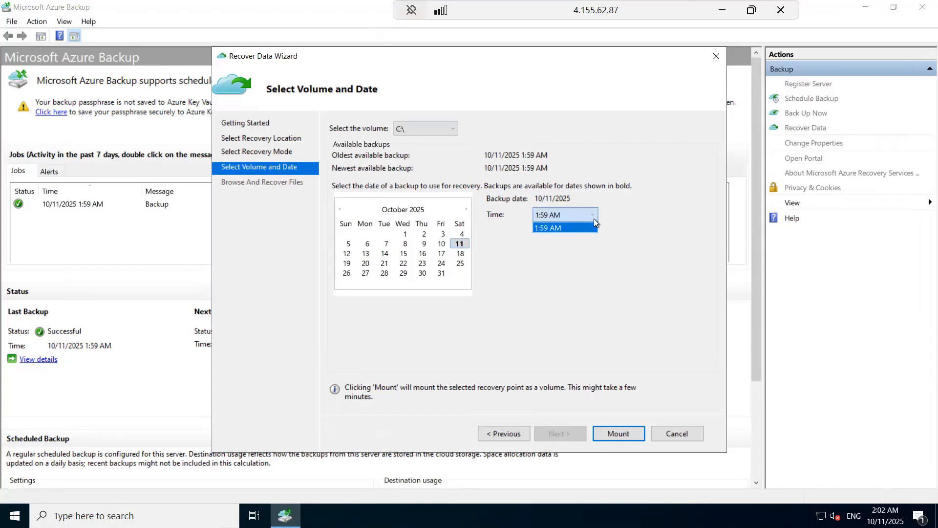
pyautogui.click(588, 277)
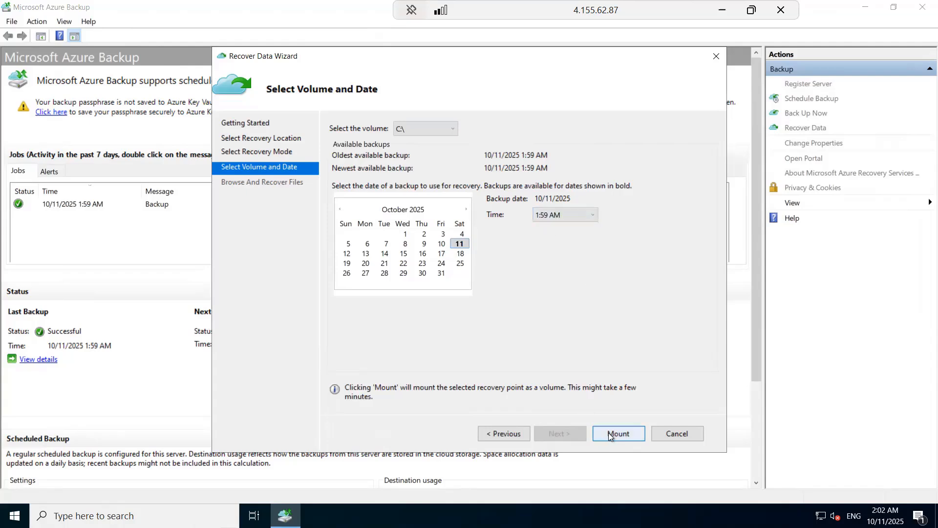
pyautogui.click(626, 430)
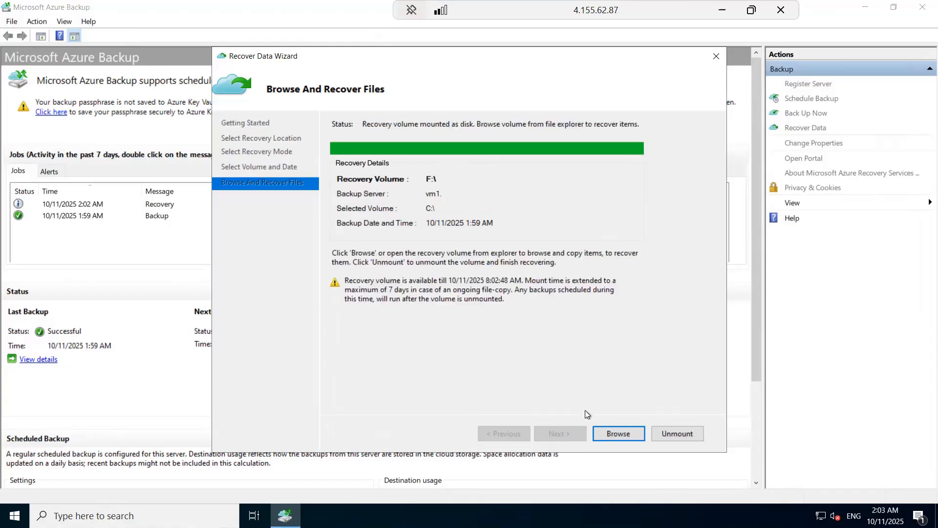
# Step: Browse the mounted recovery volume F:\, dismissing the Robocopy tip, and open its backed-up profile folder
pyautogui.click(611, 430)
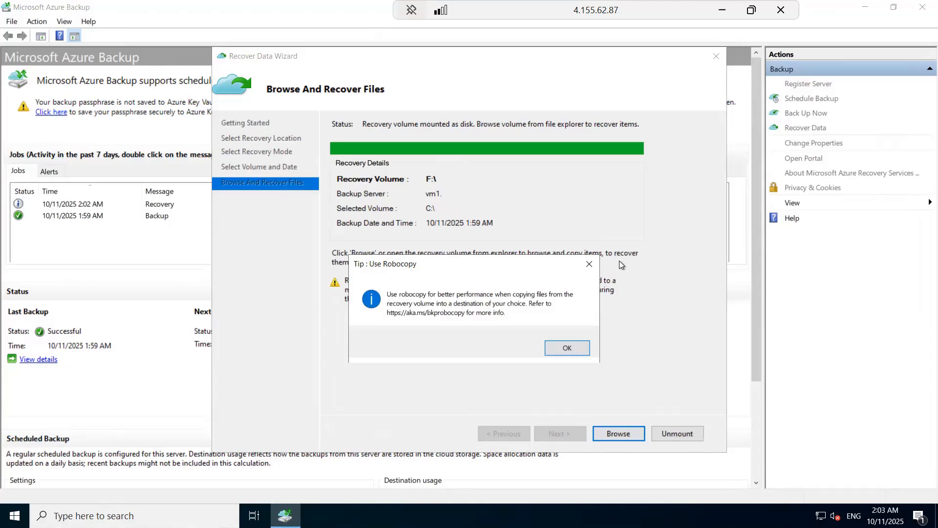
pyautogui.click(567, 348)
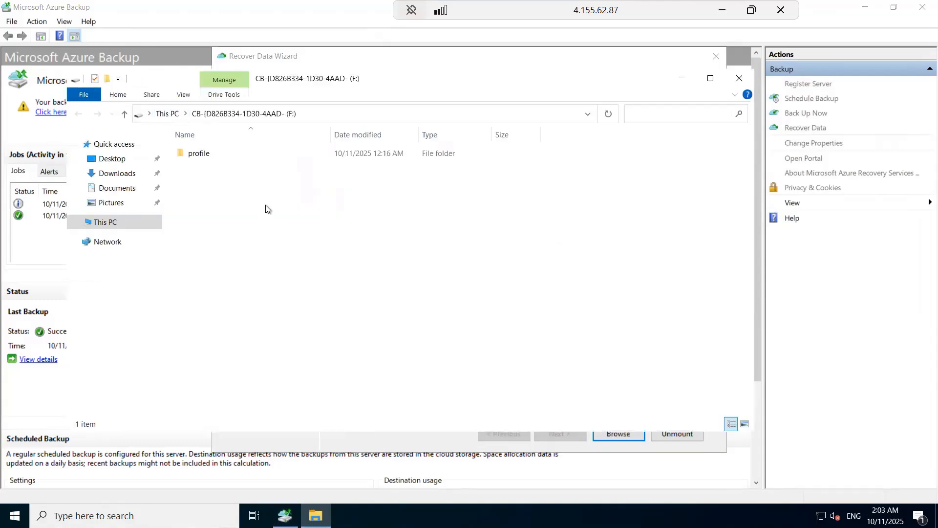
pyautogui.hotkey('alt', 'Up')
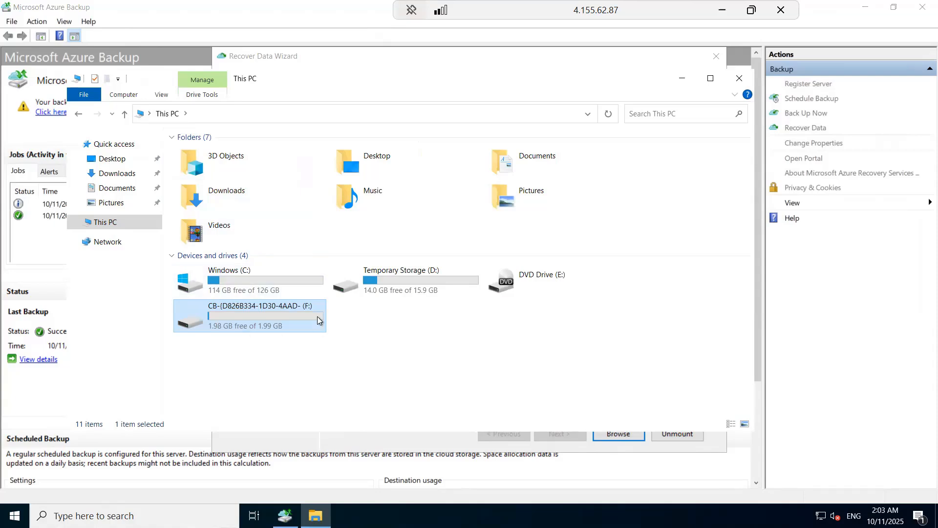
pyautogui.doubleClick(277, 316)
pyautogui.doubleClick(200, 155)
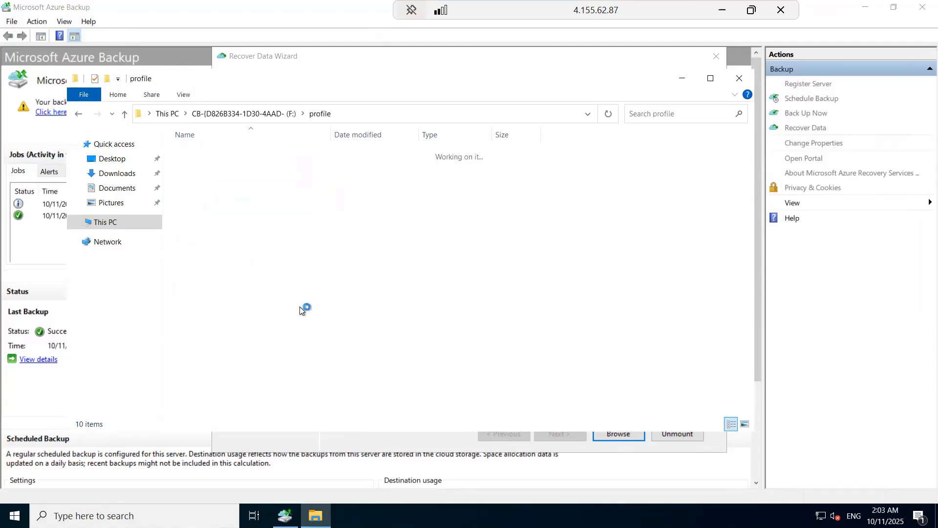
# Step: Copy all backed-up files from the recovery volume's profile folder into the profile folder on Windows (C:)
pyautogui.moveTo(636, 360); pyautogui.dragTo(146, 127)
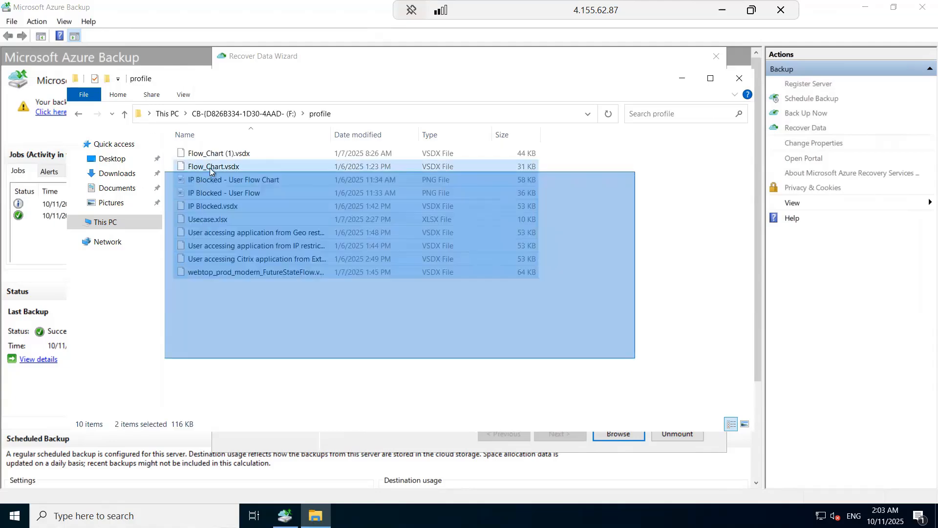
pyautogui.rightClick(226, 194)
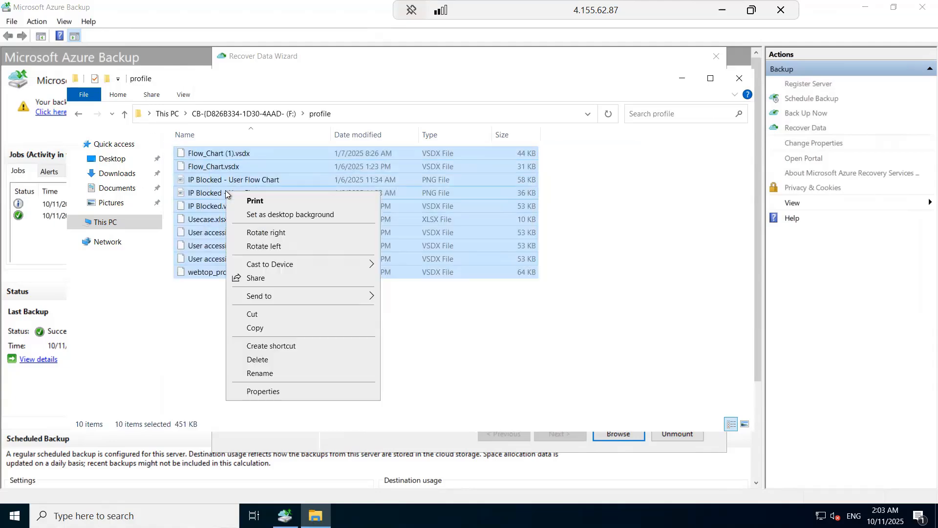
pyautogui.click(256, 328)
pyautogui.click(164, 113)
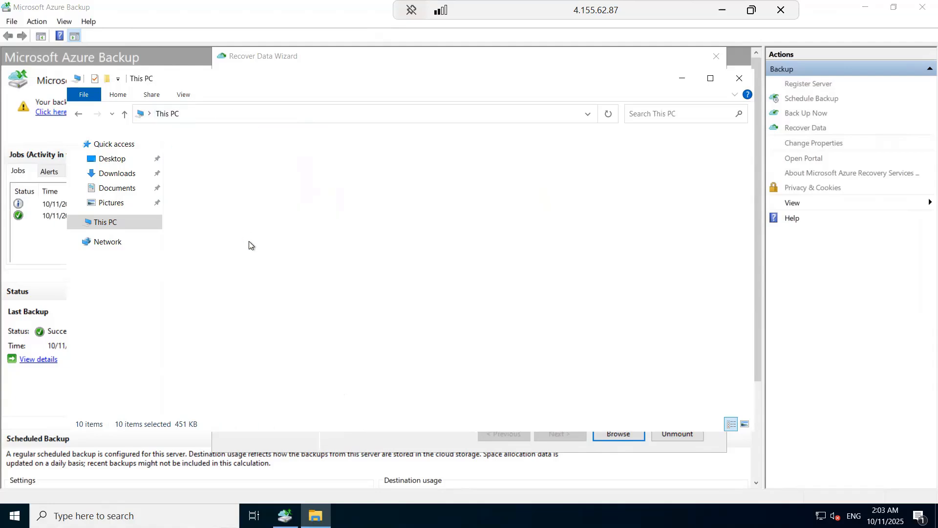
pyautogui.doubleClick(228, 277)
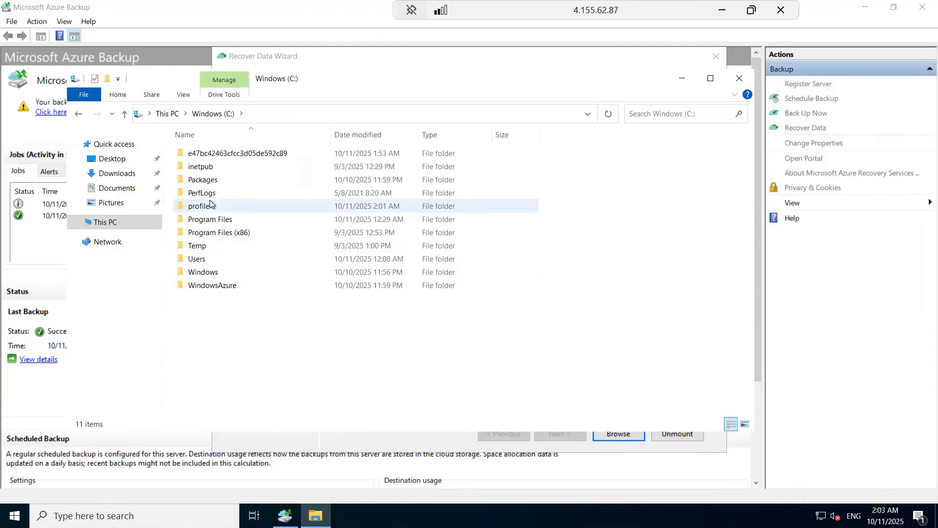
pyautogui.doubleClick(199, 207)
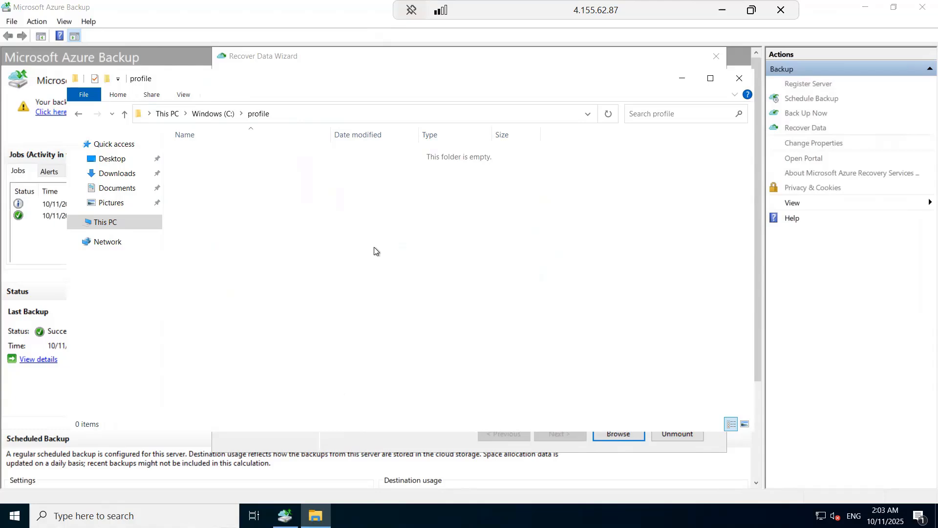
pyautogui.rightClick(375, 248)
pyautogui.click(427, 336)
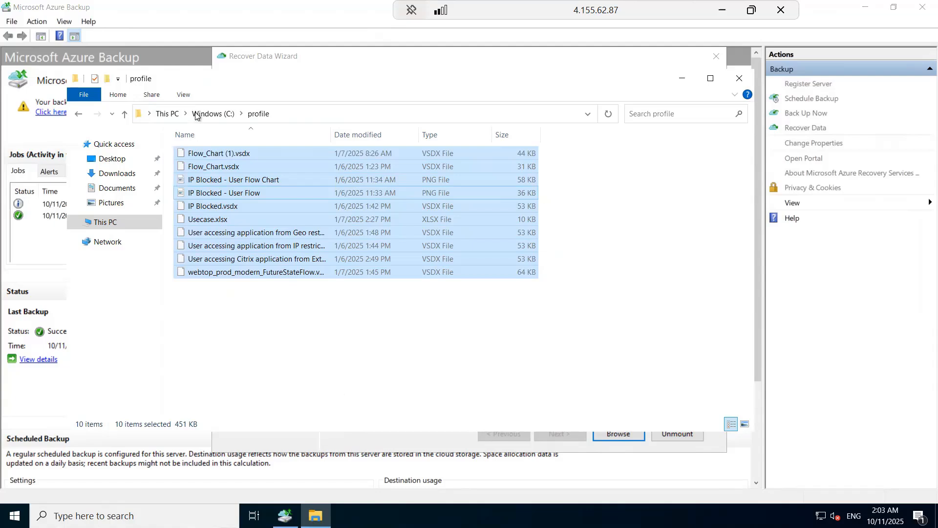
# Step: Check the contents of the mounted recovery volume (F:) and close its File Explorer window
pyautogui.click(168, 113)
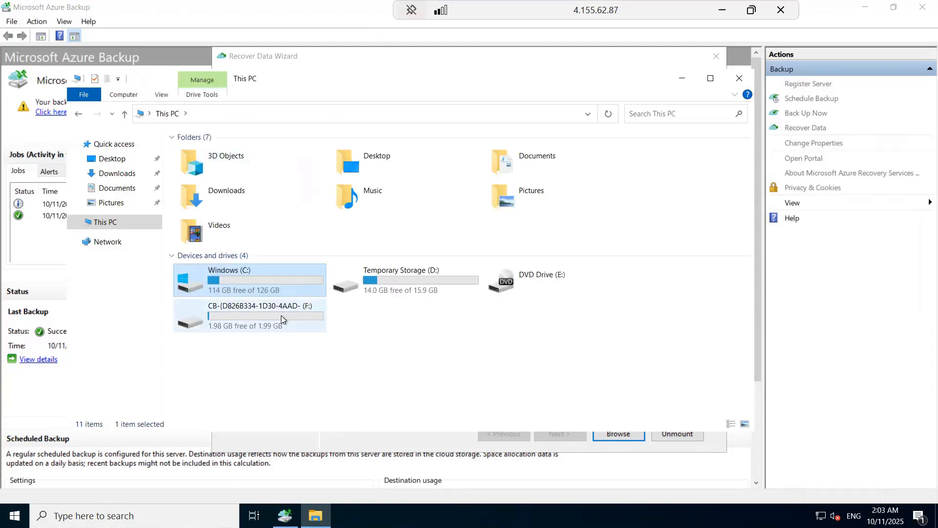
pyautogui.doubleClick(281, 315)
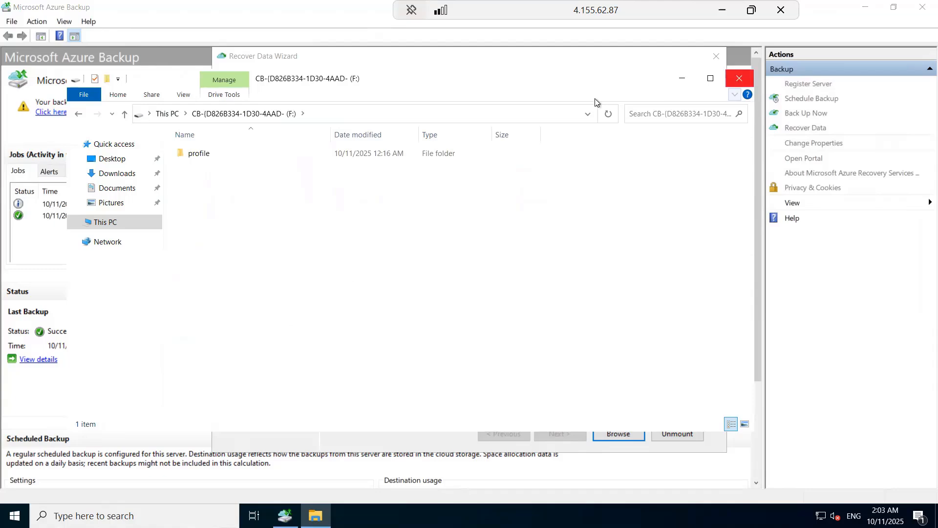
pyautogui.click(739, 78)
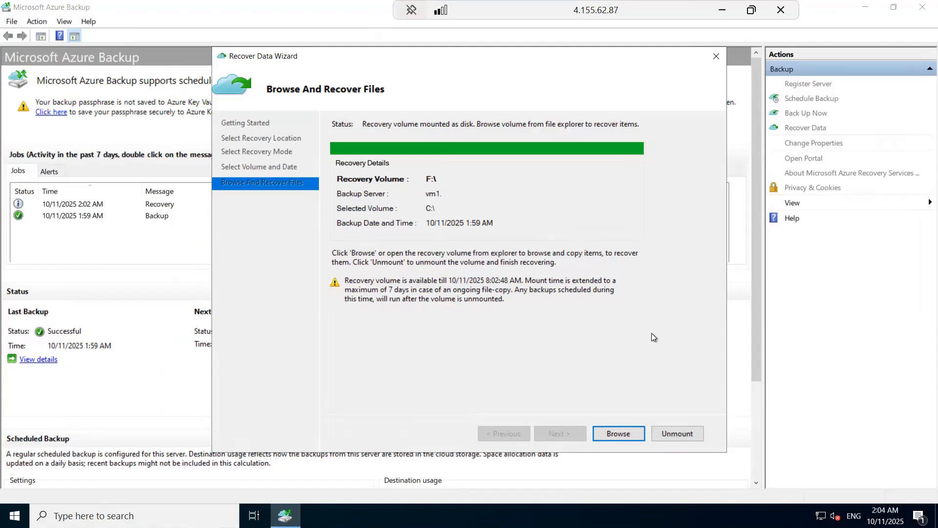
# Step: Unmount the recovery volume to end the current recovery, and close the backup console
pyautogui.click(682, 435)
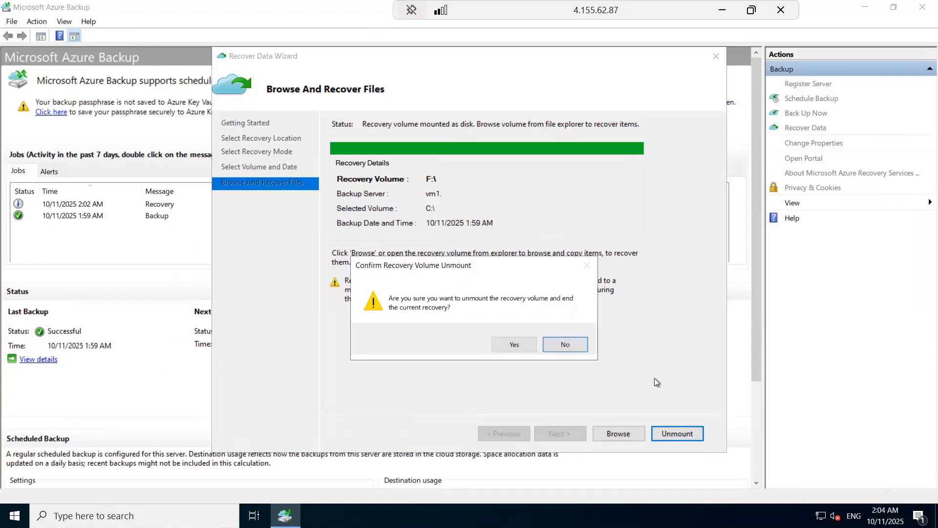
pyautogui.click(513, 348)
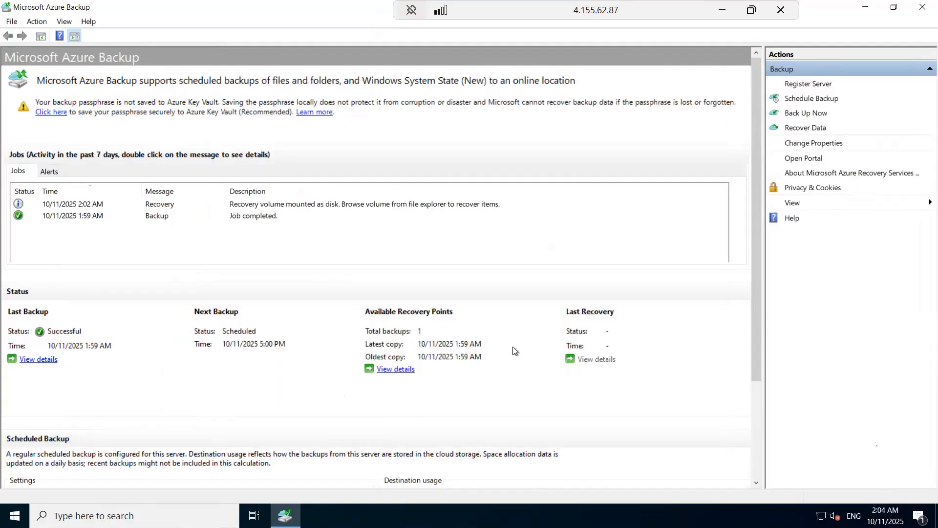
pyautogui.click(122, 516)
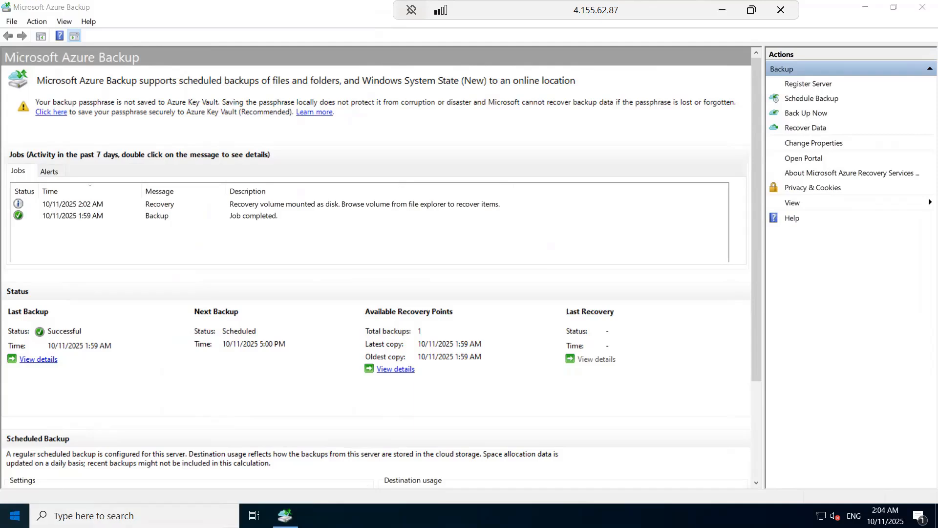
pyautogui.click(521, 148)
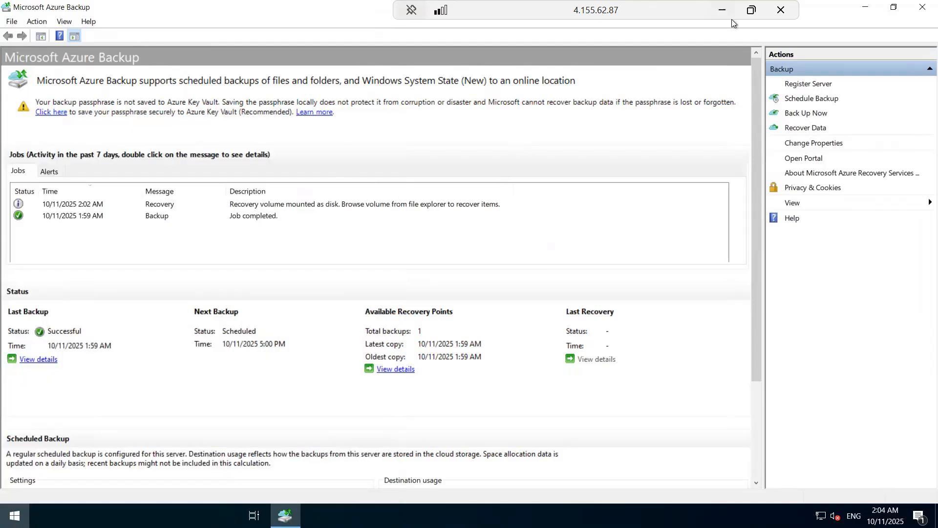
pyautogui.moveTo(692, 10); pyautogui.dragTo(623, 10)
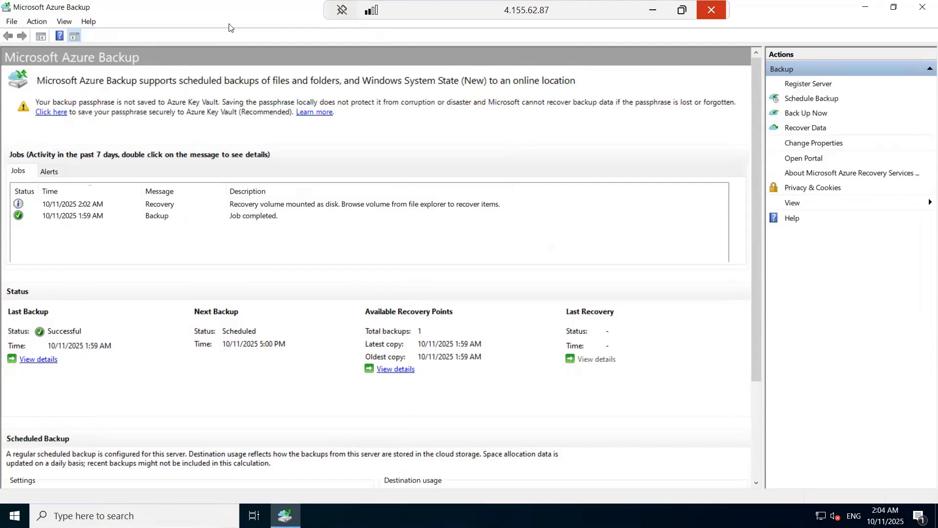
pyautogui.rightClick(210, 2)
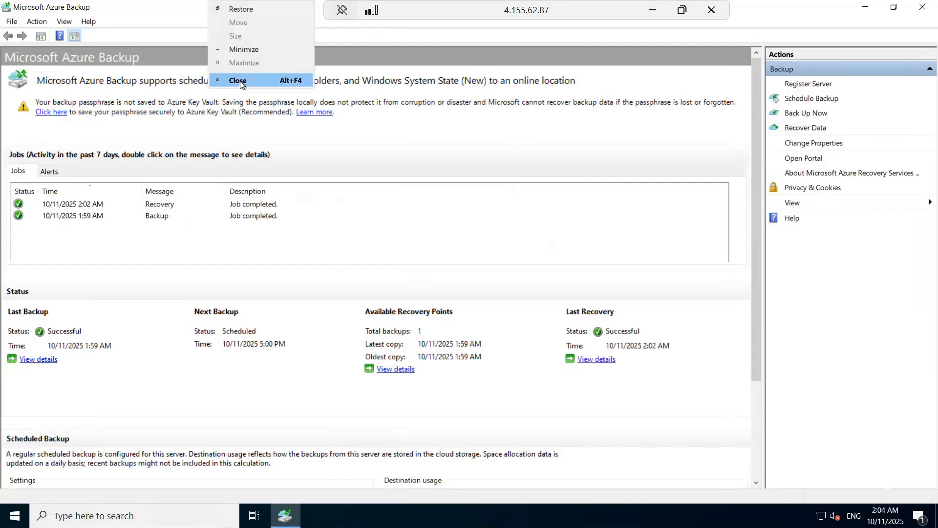
pyautogui.click(240, 82)
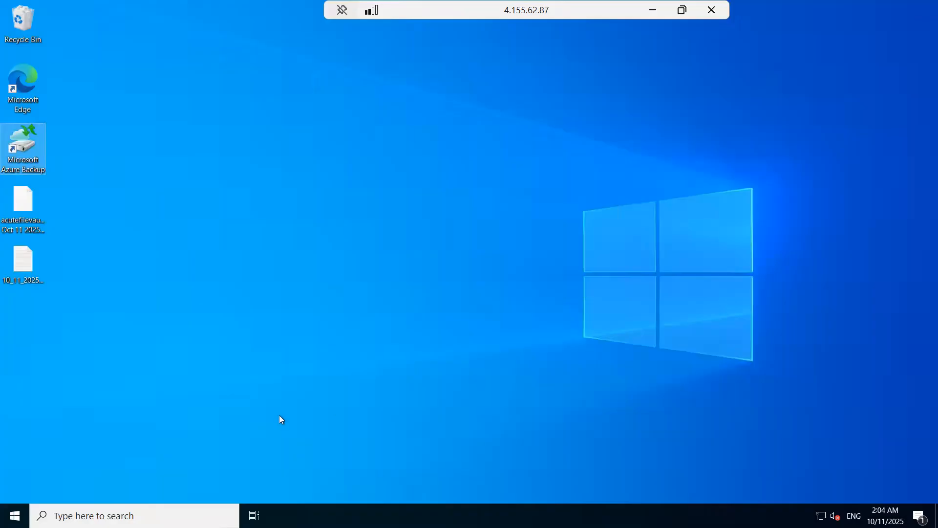
# Step: Open File Explorer on the server and examine the drives listed under This PC
pyautogui.press('super')
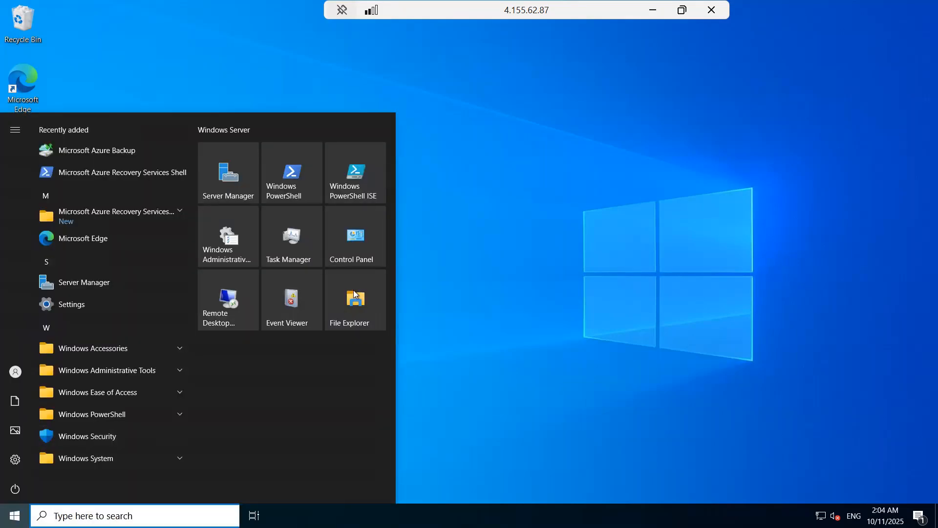
pyautogui.click(354, 292)
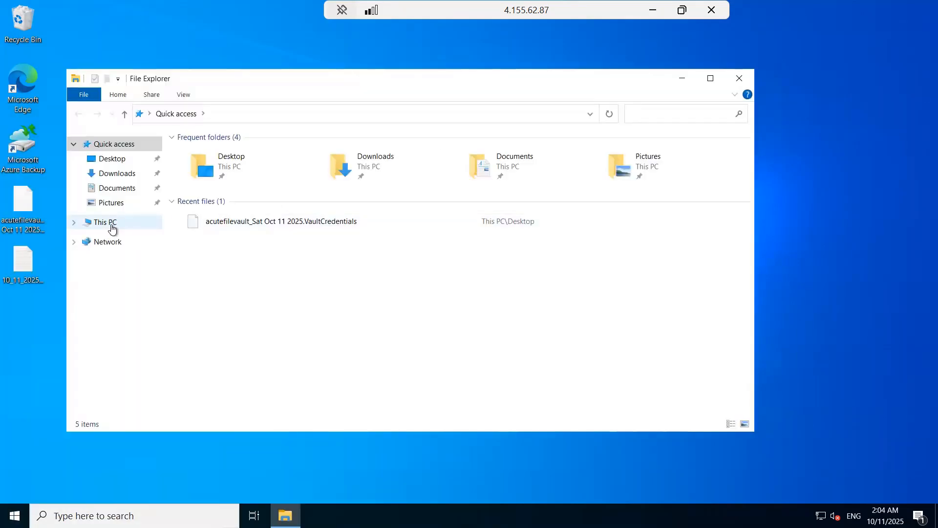
pyautogui.click(105, 222)
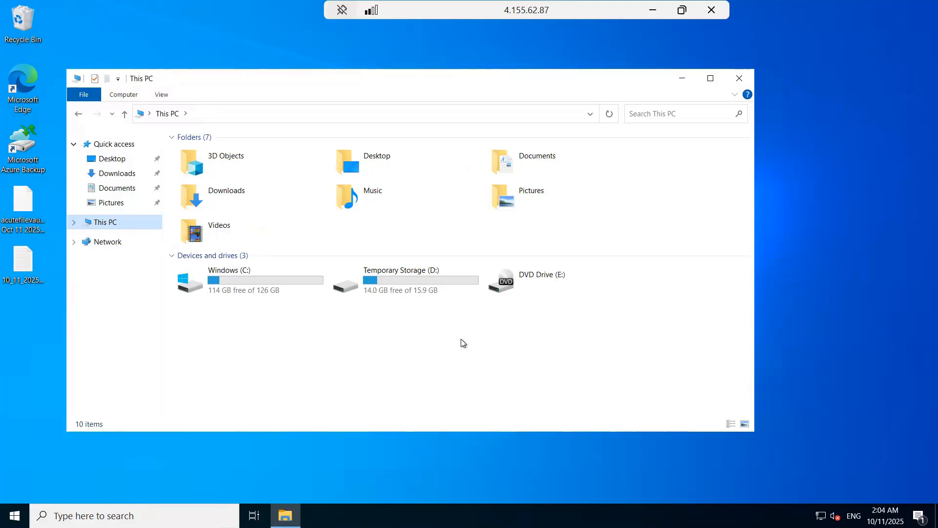